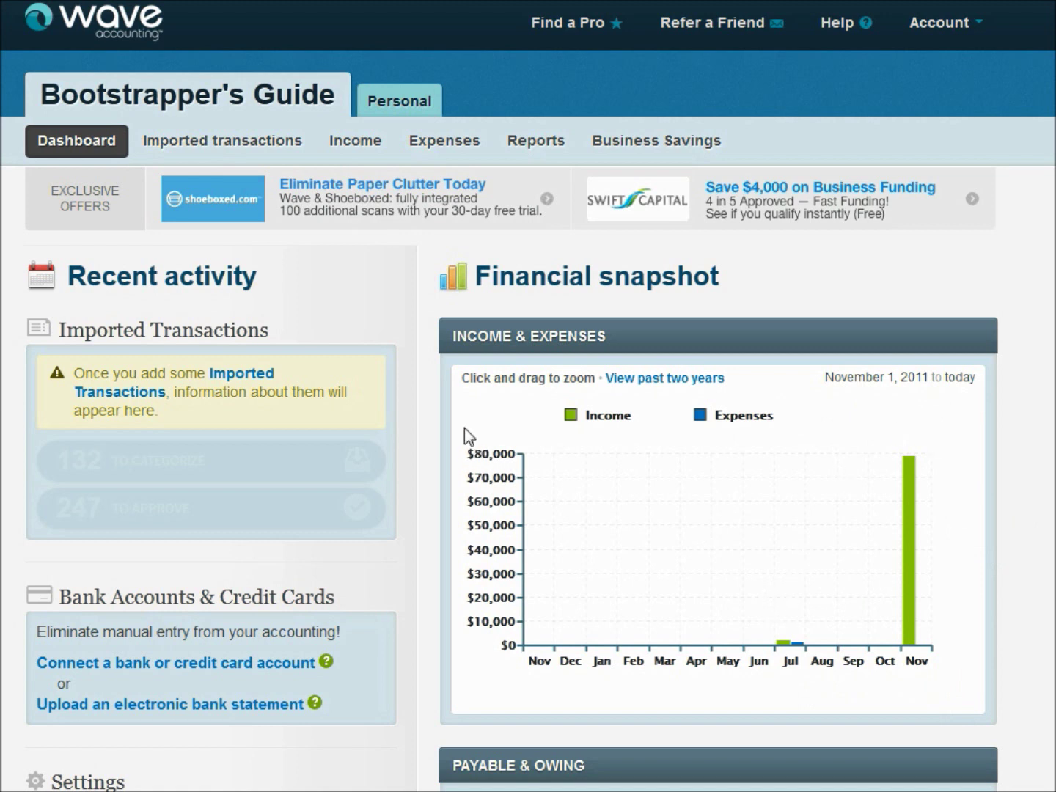
# Visit the Income page with the Walmart invoice, then move on to the Expenses page.
pyautogui.click(365, 147)
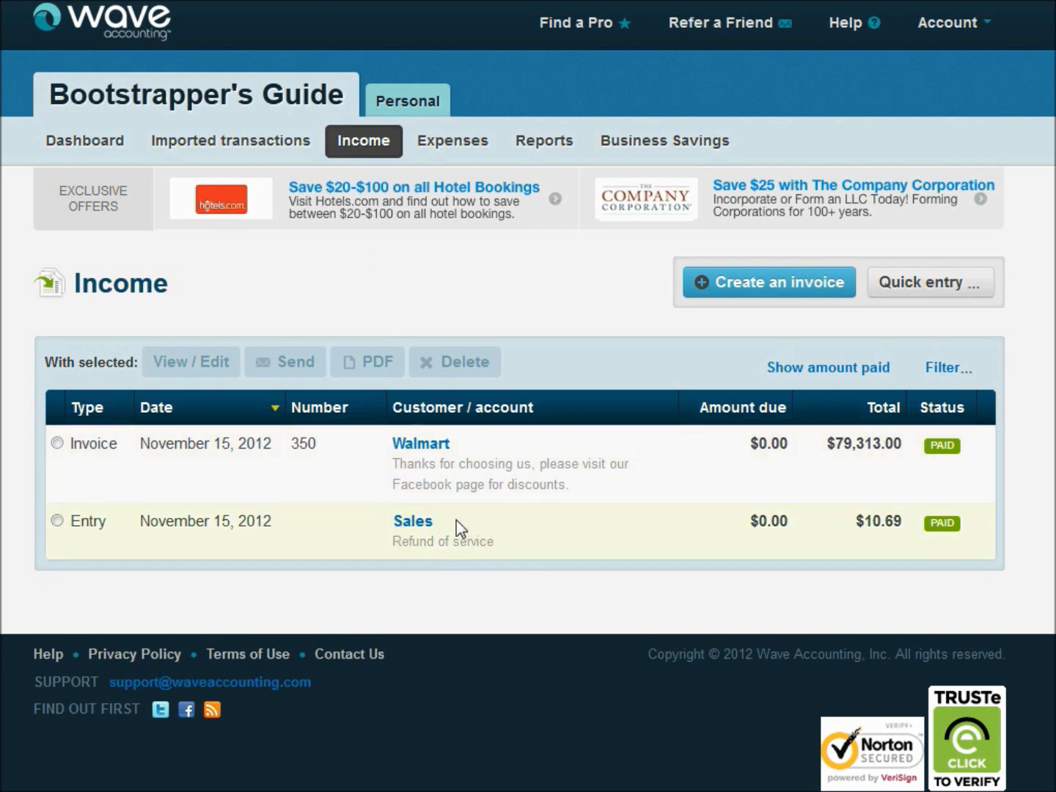
pyautogui.click(445, 162)
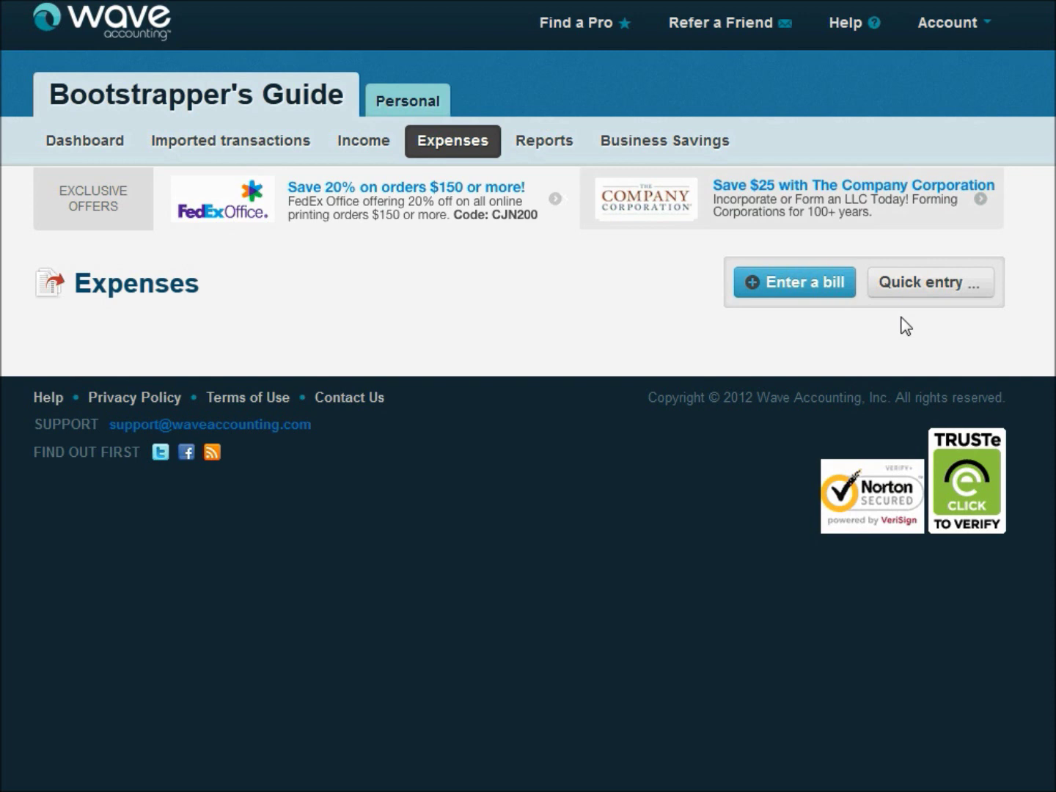
# Start a new bill from the empty Expenses page.
pyautogui.click(783, 296)
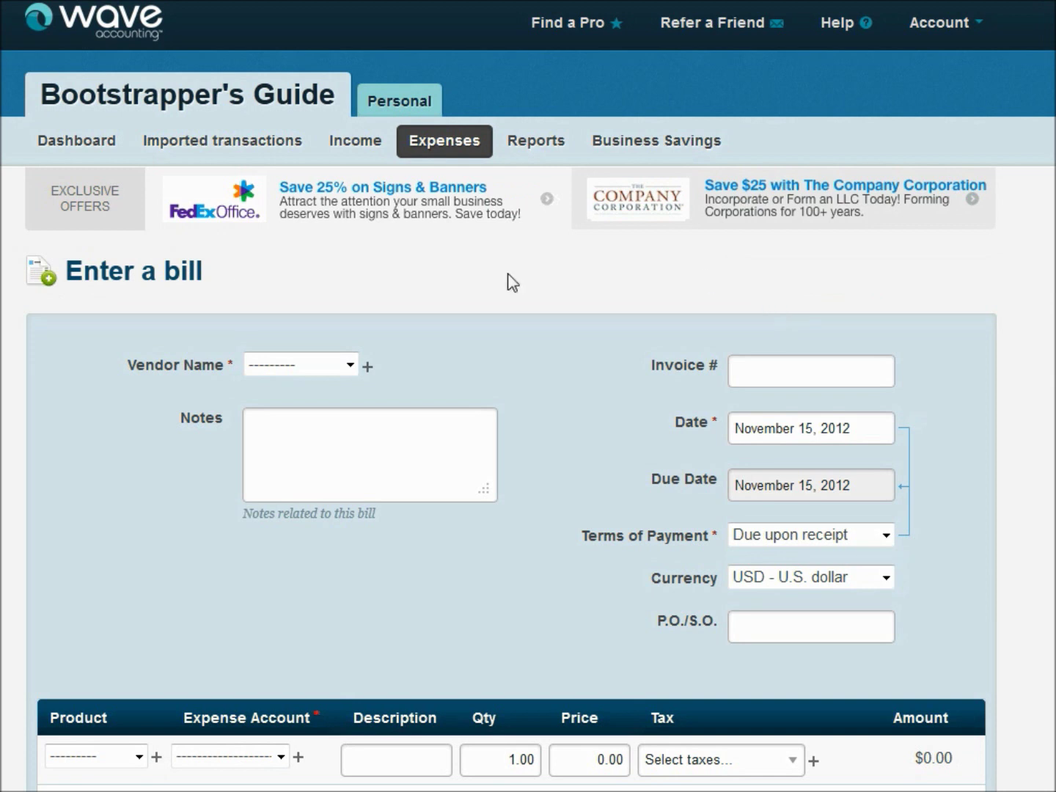
# Choose Widget Store as the vendor with terms Due within 30 days.
pyautogui.click(346, 369)
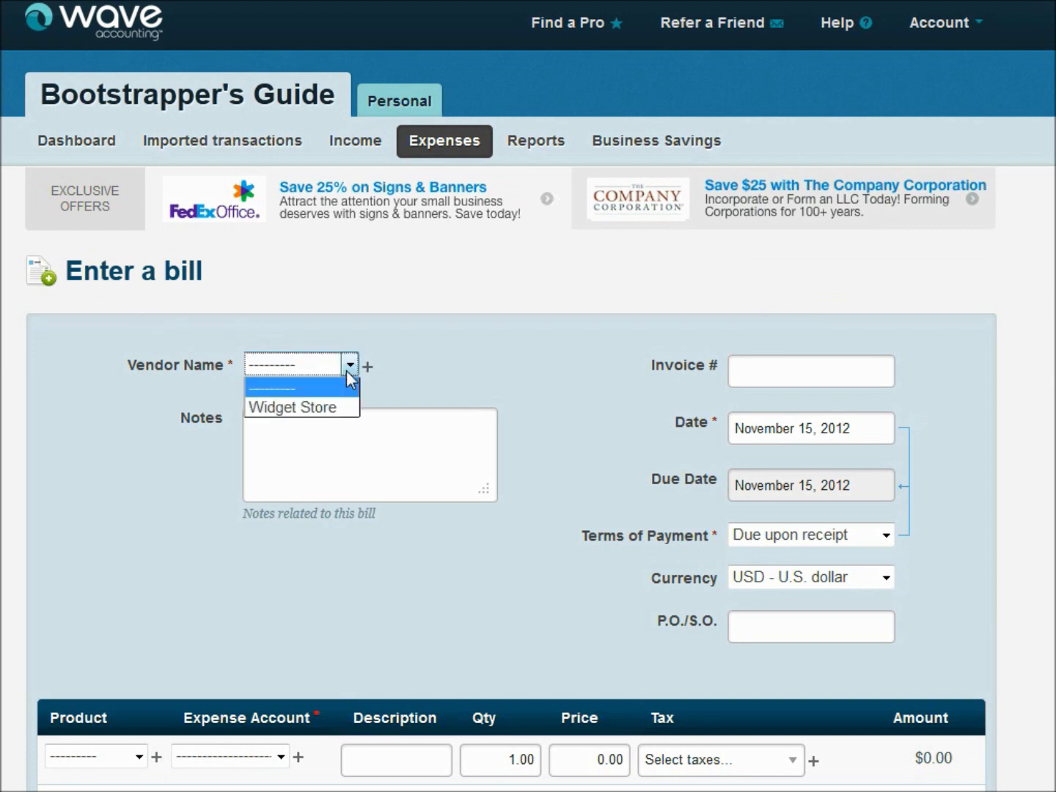
pyautogui.click(323, 406)
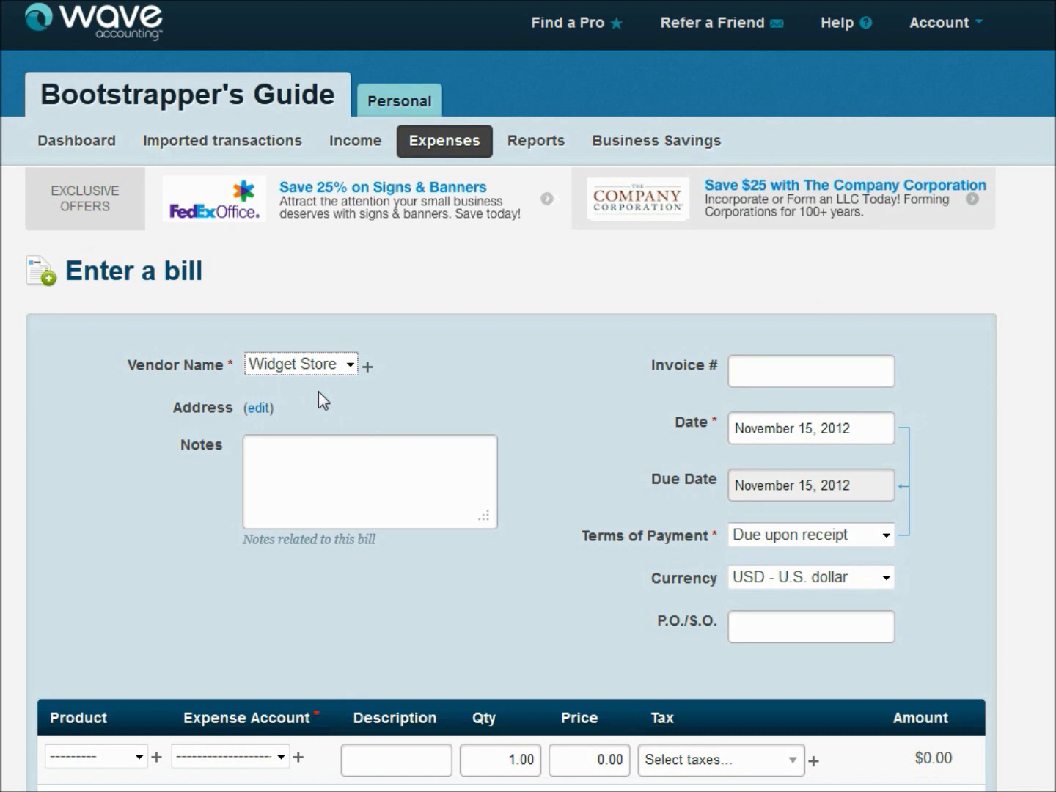
pyautogui.click(742, 538)
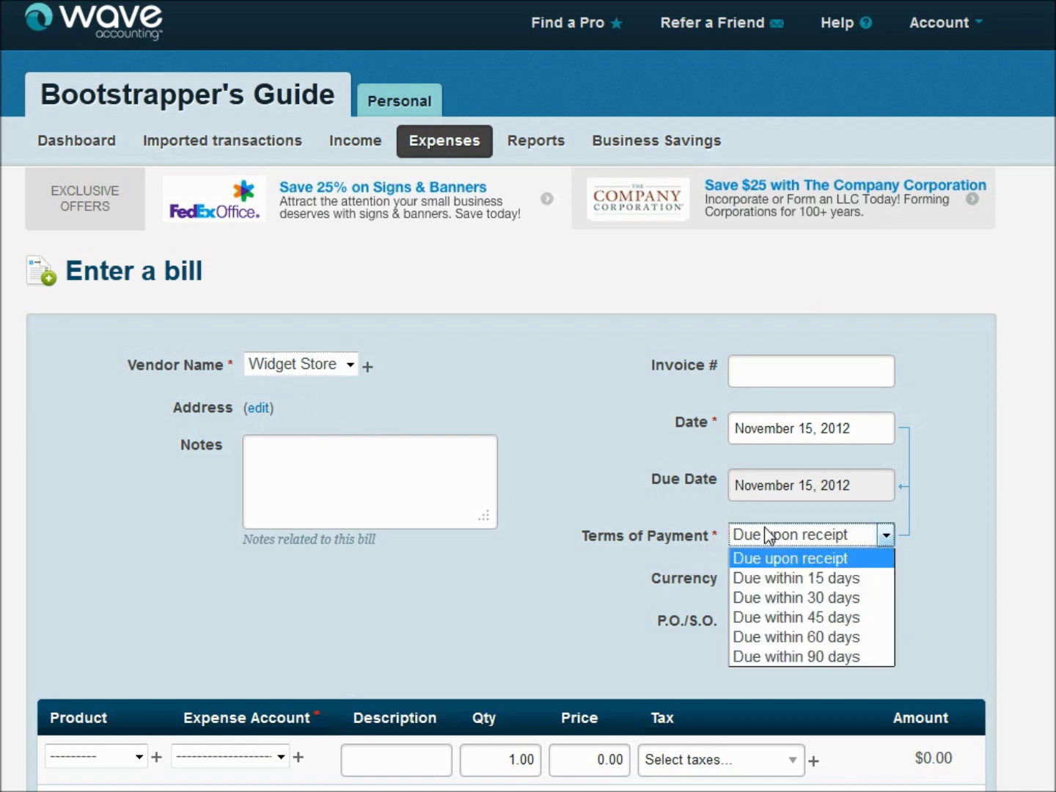
pyautogui.click(768, 597)
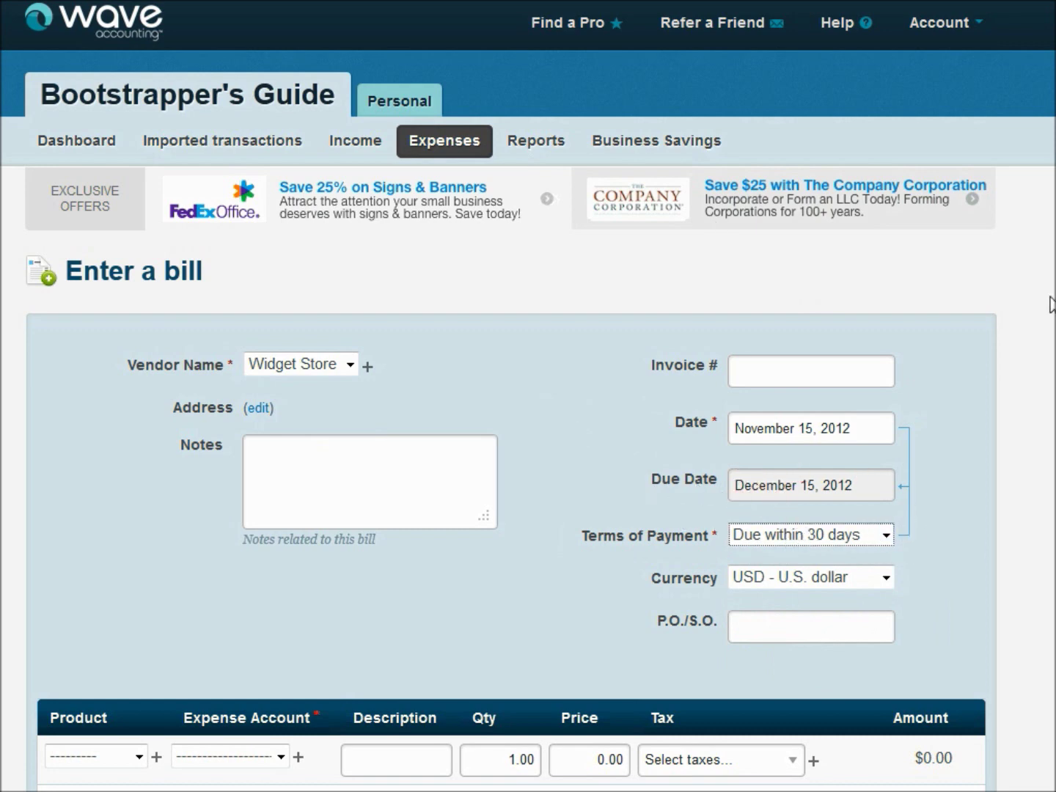
# Enter invoice number 3458, keeping the November 15, 2012 bill date.
pyautogui.scroll(-3, 528, 396)
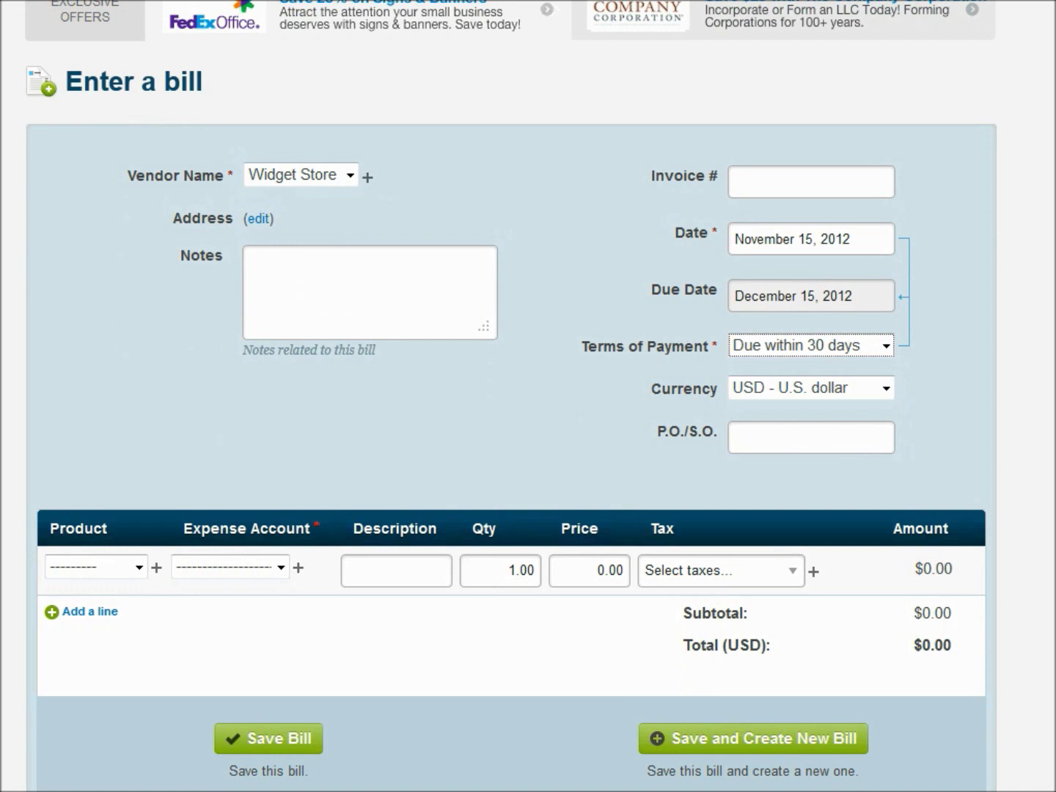
pyautogui.click(825, 174)
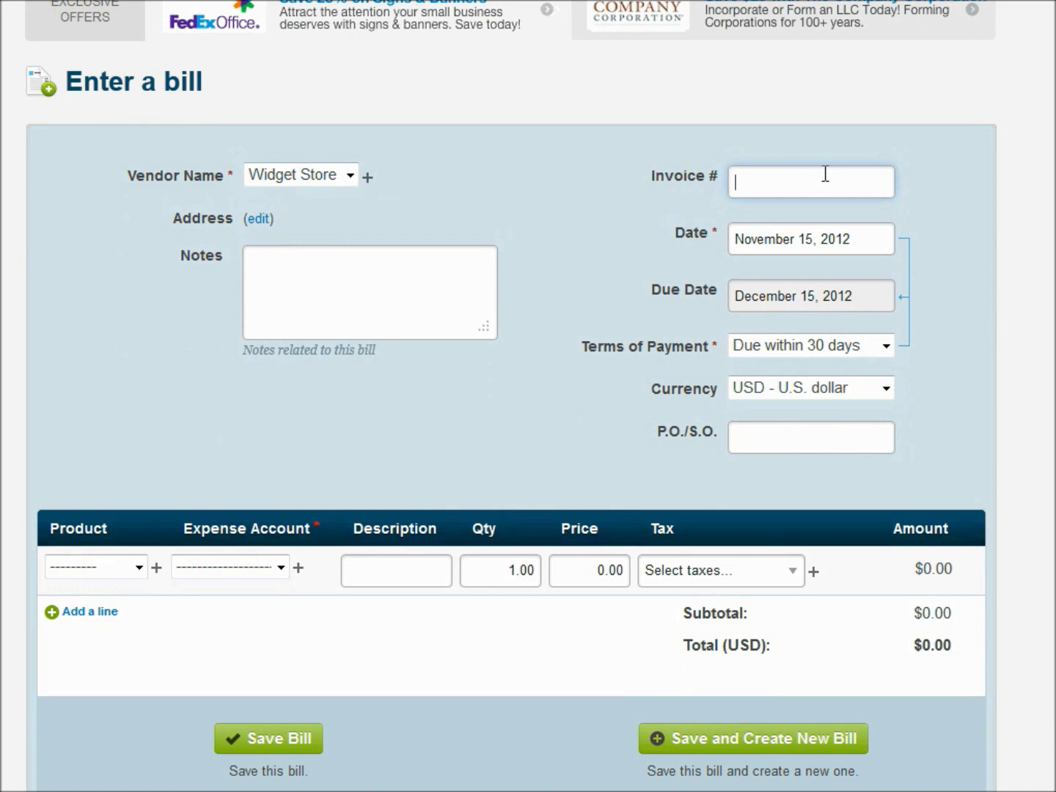
pyautogui.write('3458')
pyautogui.press('Tab')
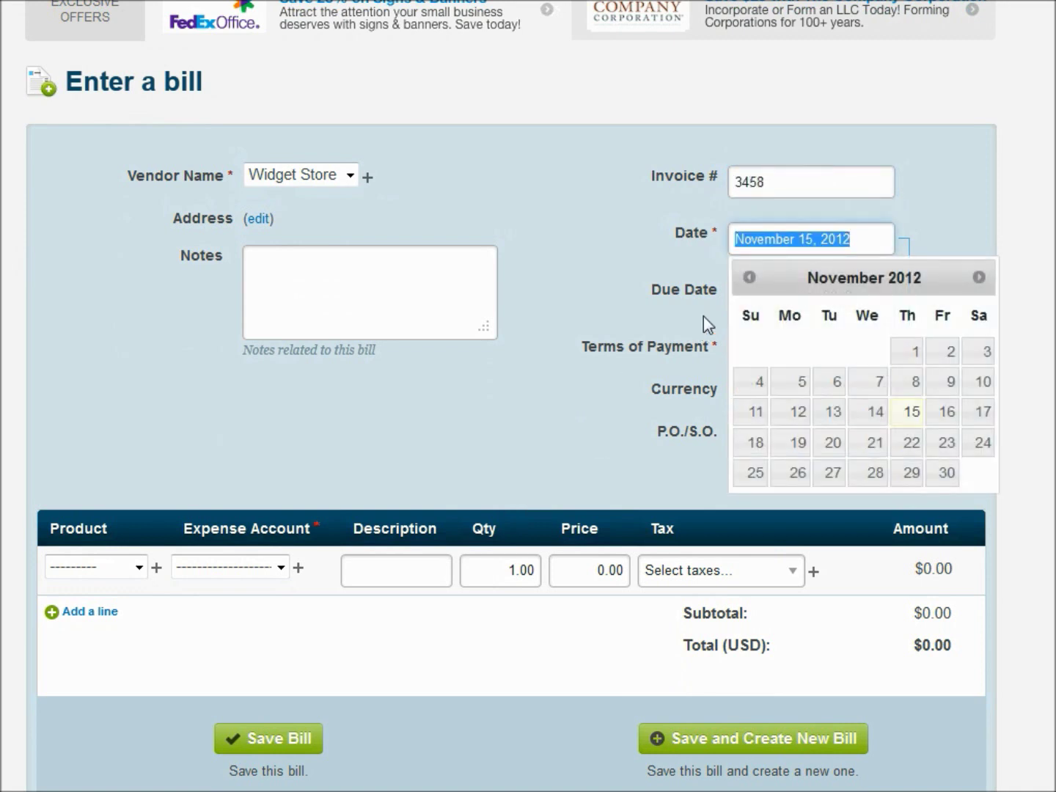
pyautogui.click(702, 321)
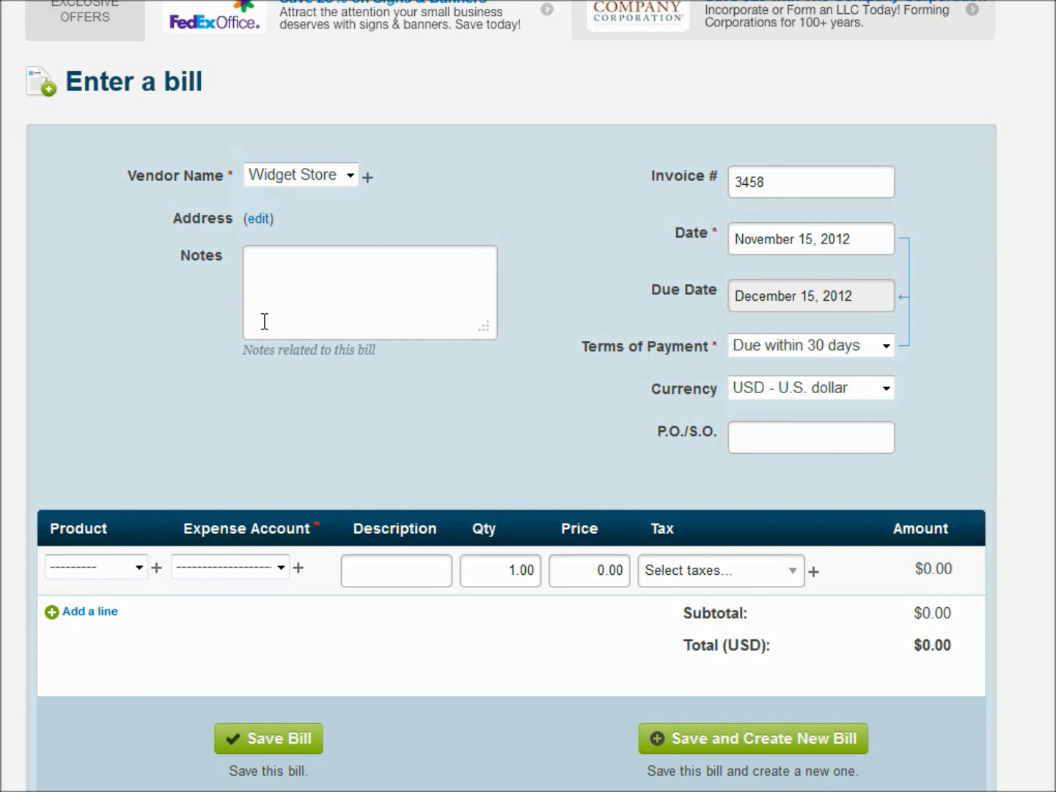
pyautogui.click(138, 567)
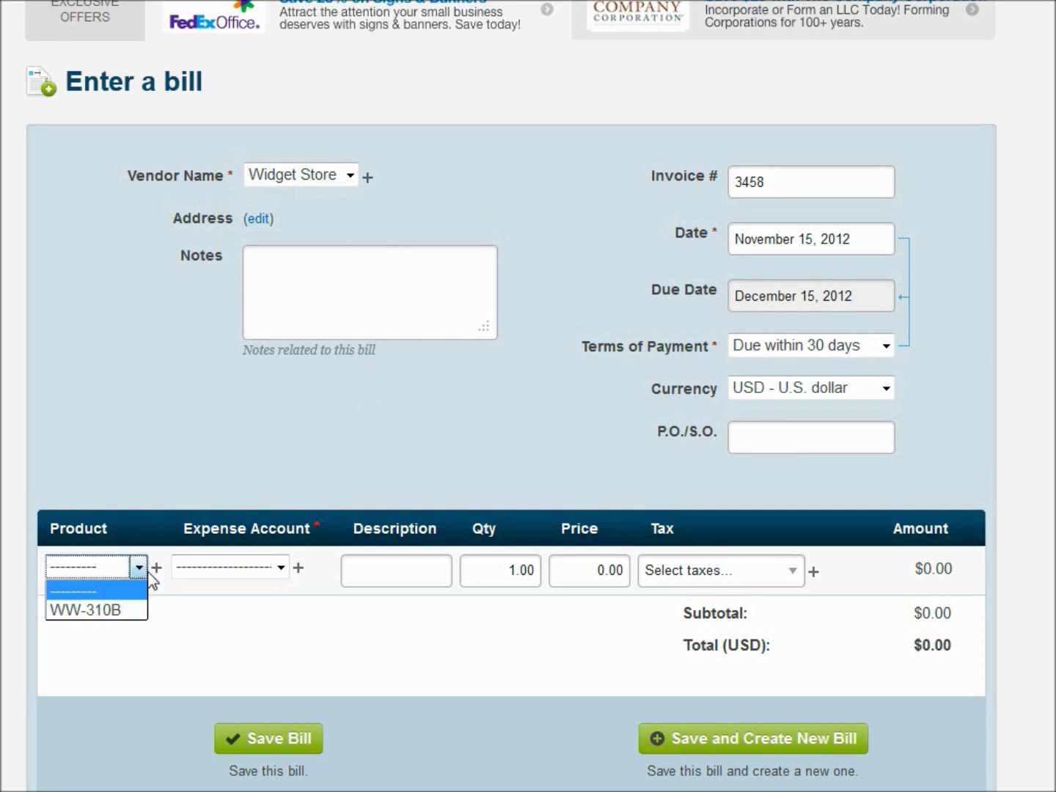
# Add a WW-310B line priced at 249.95, bringing the bill total to $267.07.
pyautogui.click(73, 611)
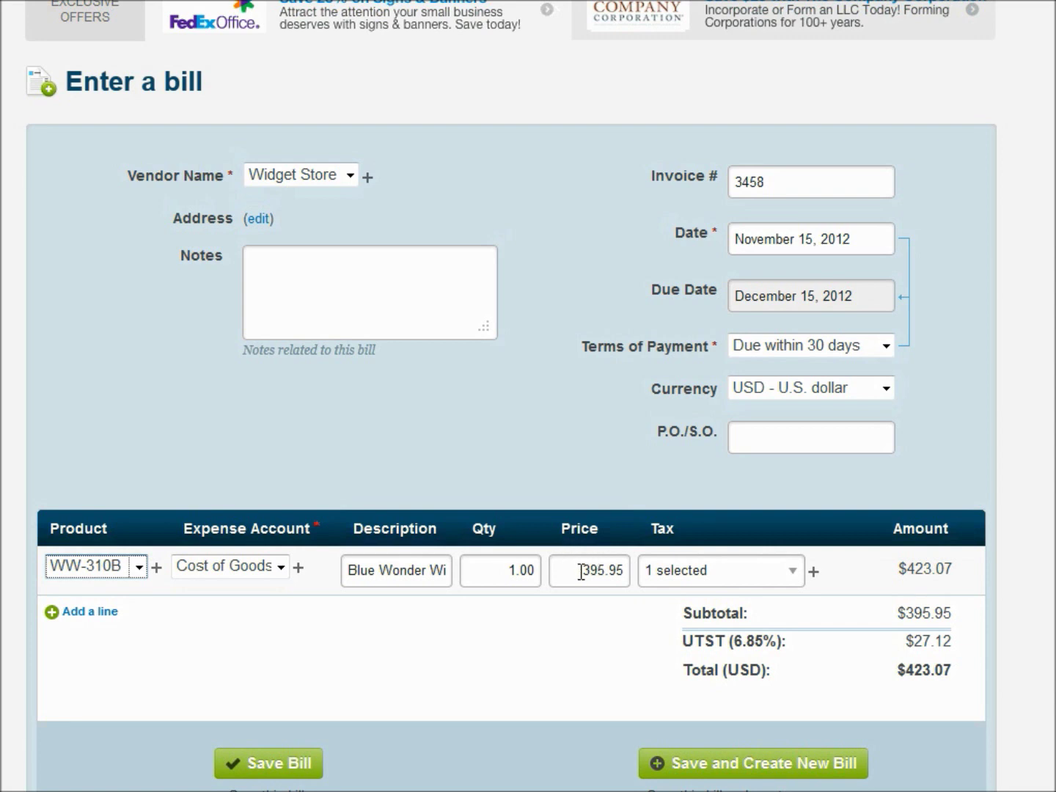
pyautogui.click(583, 570)
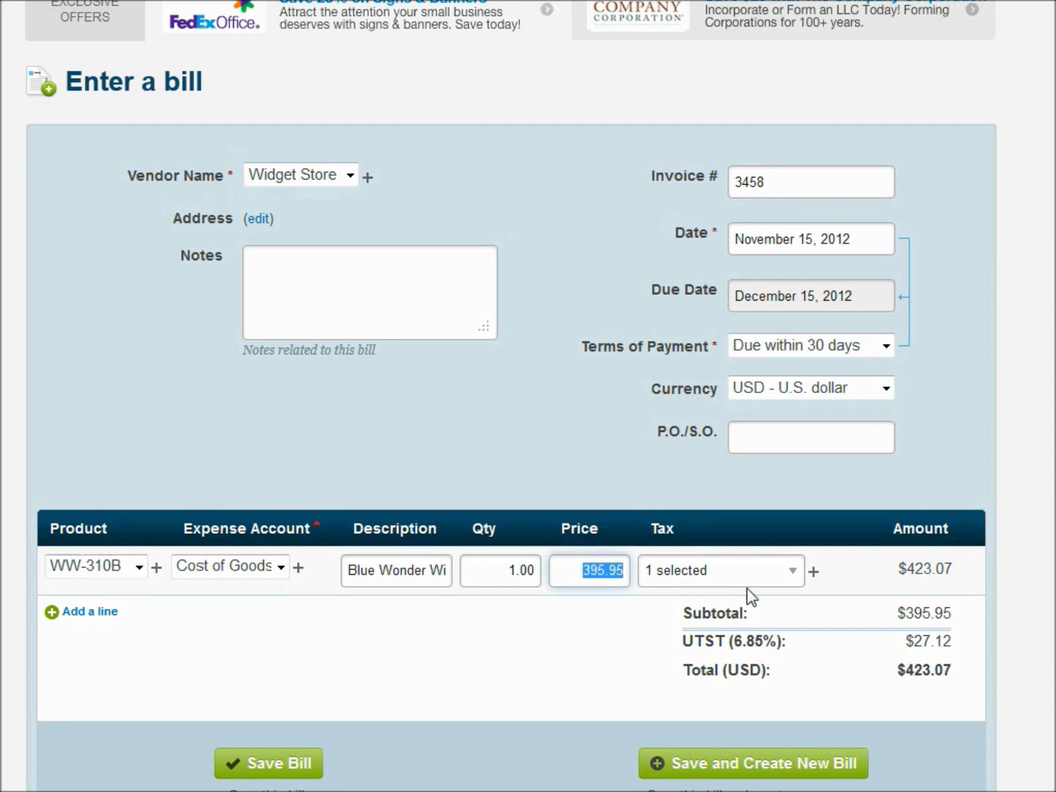
pyautogui.write('249.95')
pyautogui.press('Tab')
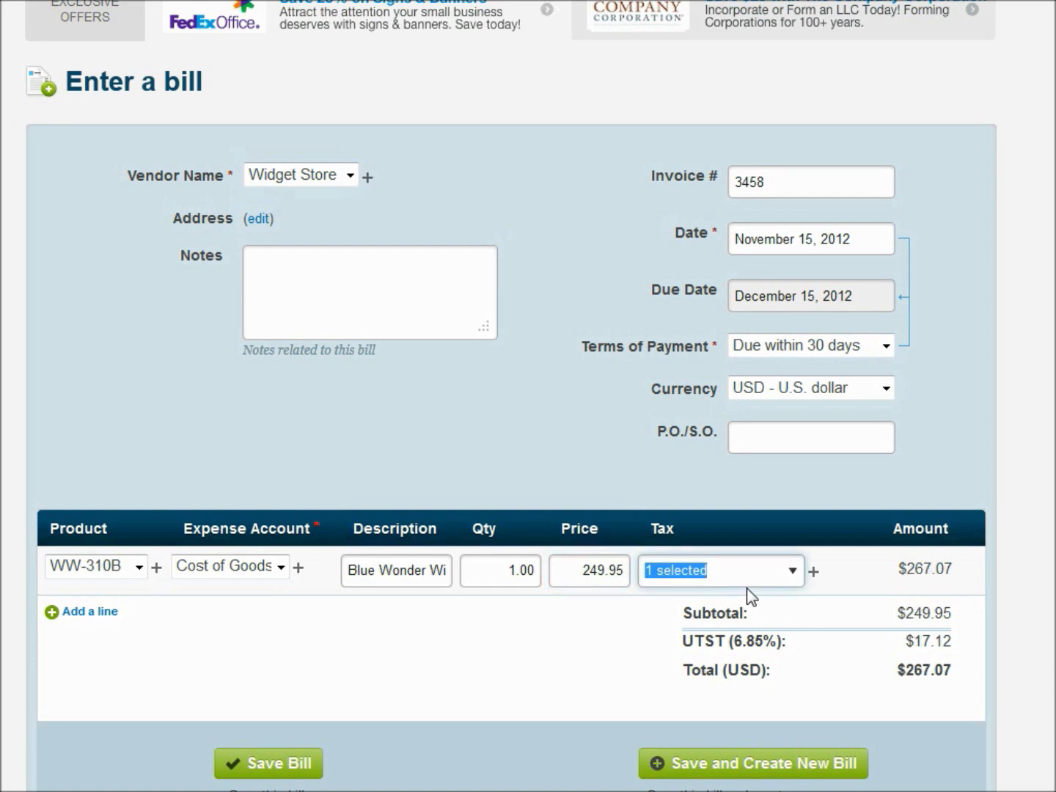
# Override the UTST tax amount to 17.11 and save the Widget Store bill at $267.06.
pyautogui.click(789, 571)
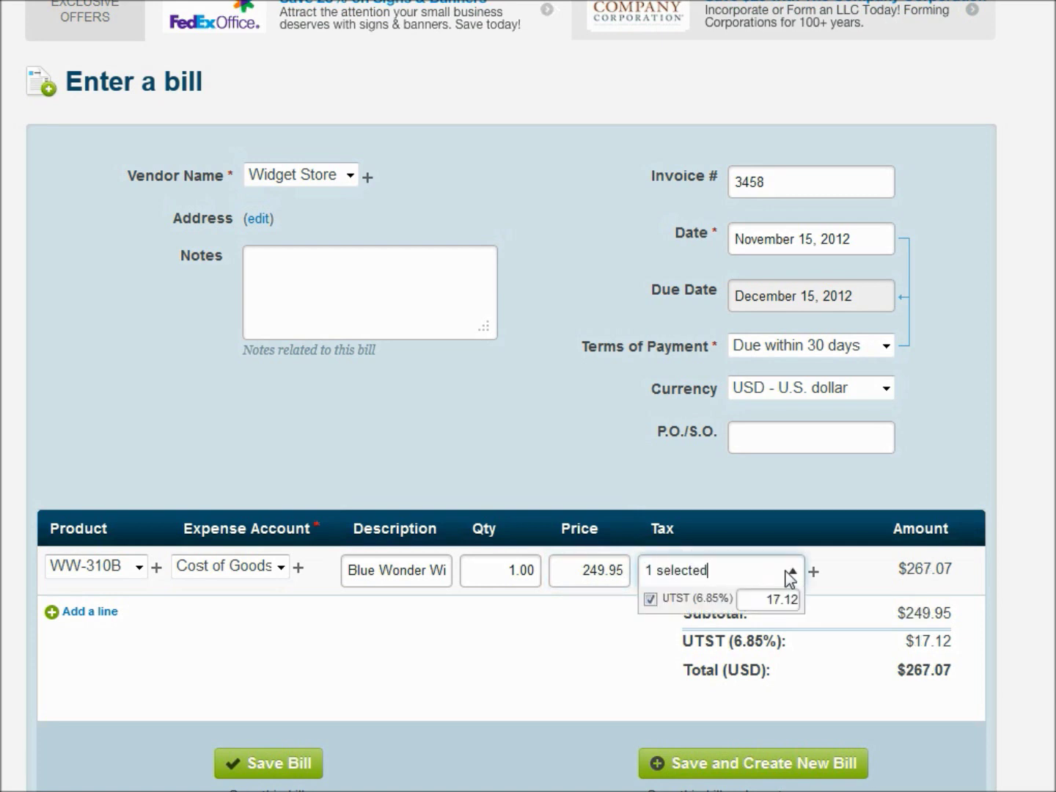
pyautogui.click(658, 598)
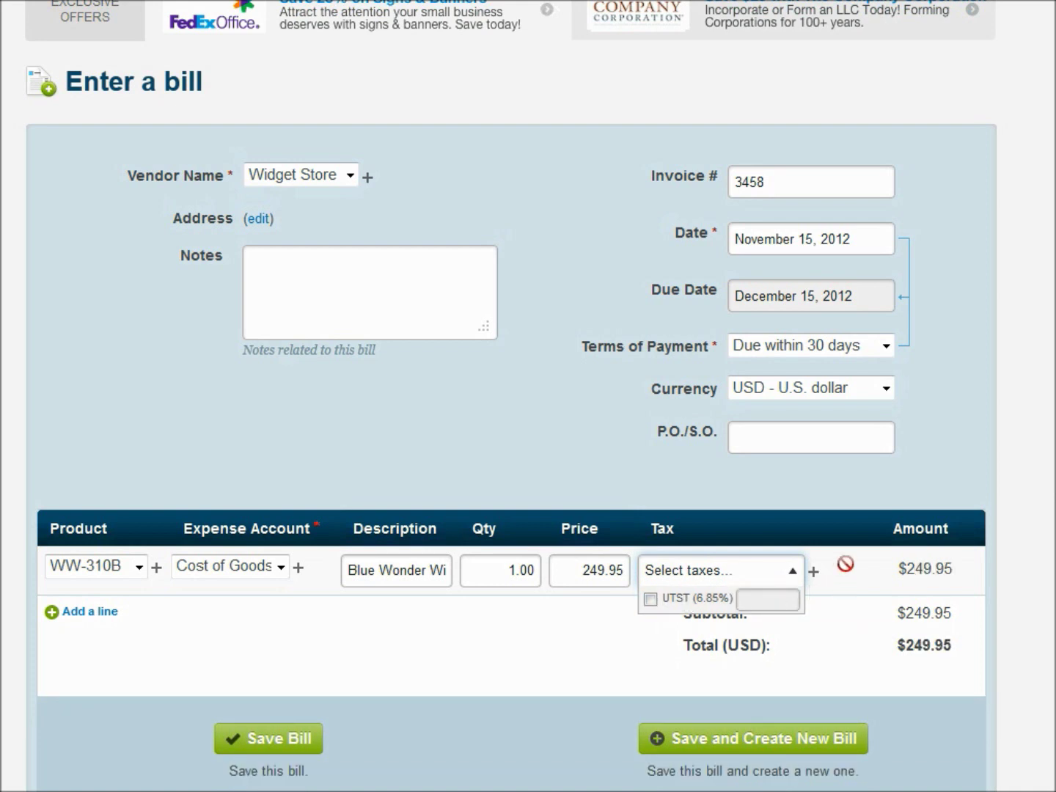
pyautogui.click(806, 618)
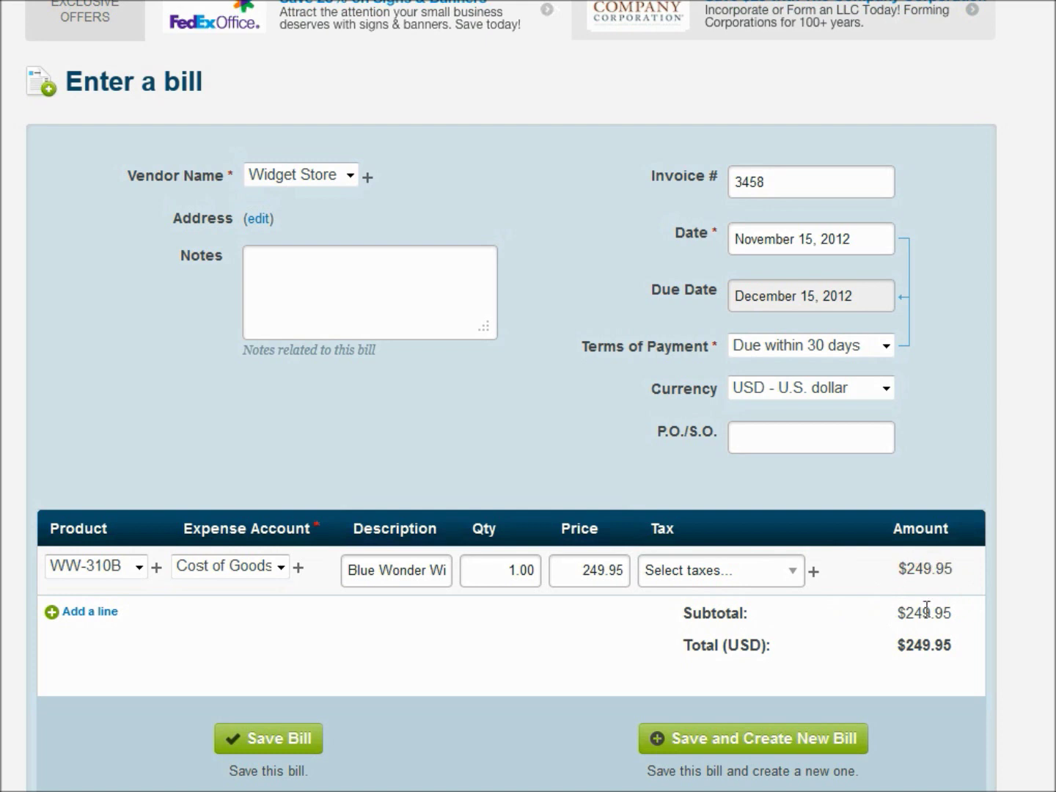
pyautogui.click(793, 572)
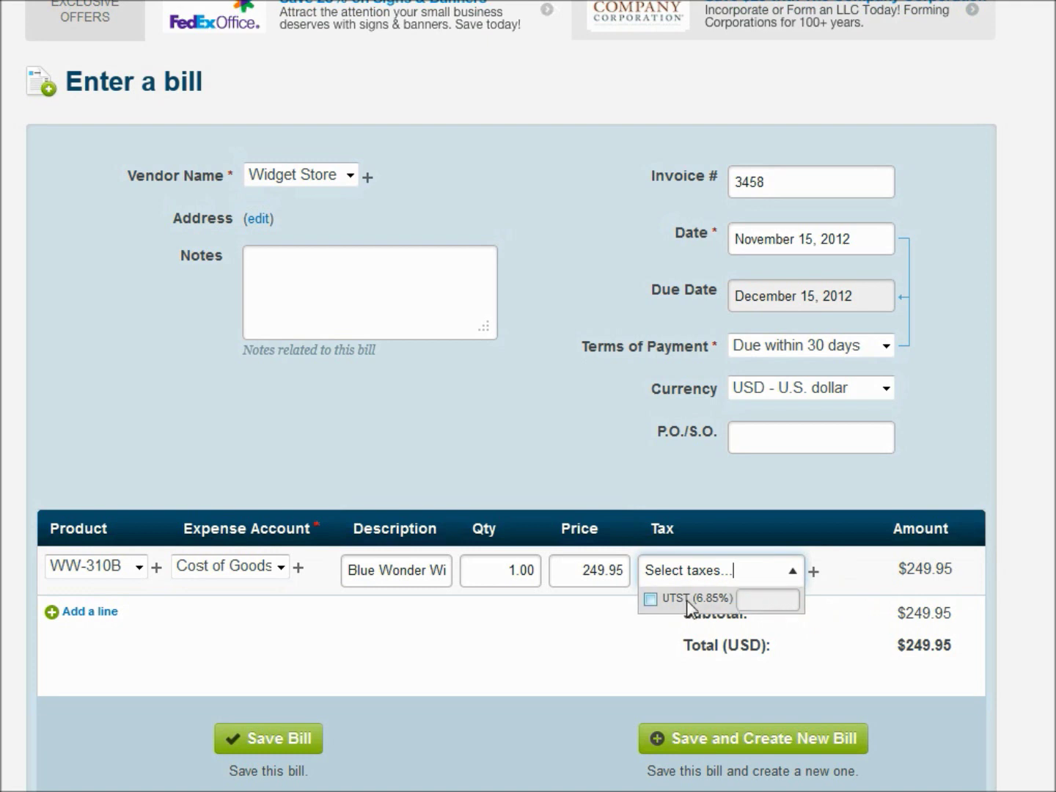
pyautogui.click(650, 598)
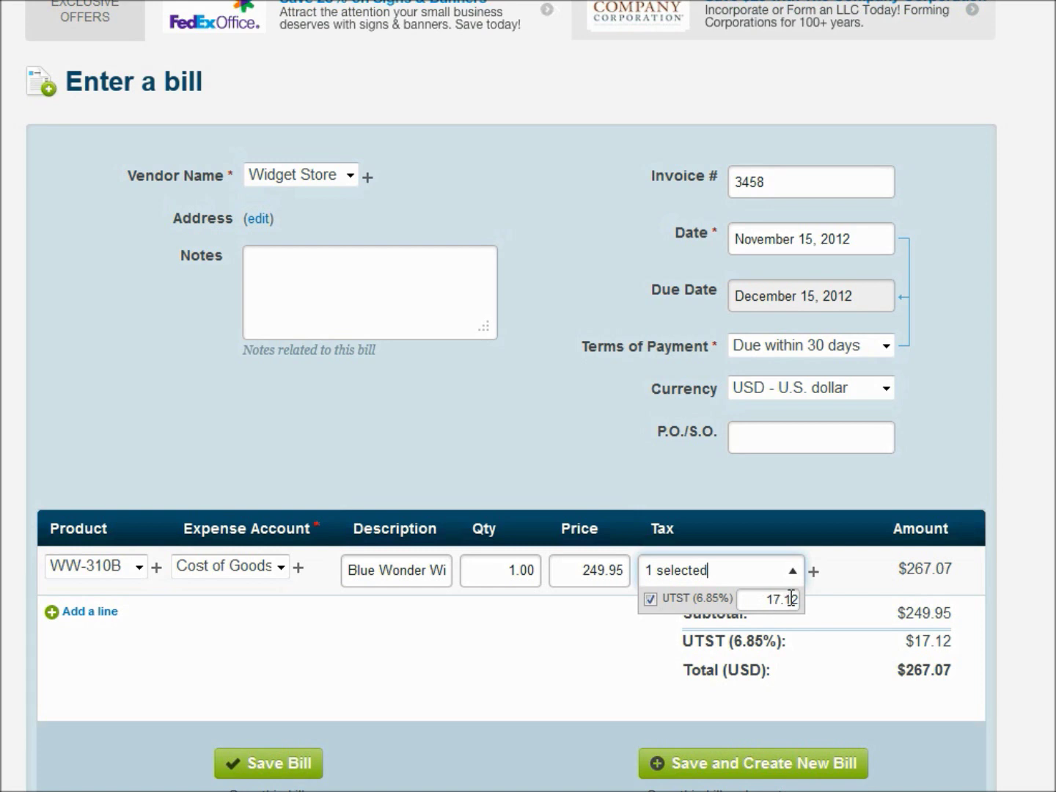
pyautogui.moveTo(790, 599); pyautogui.dragTo(800, 596)
pyautogui.write('1')
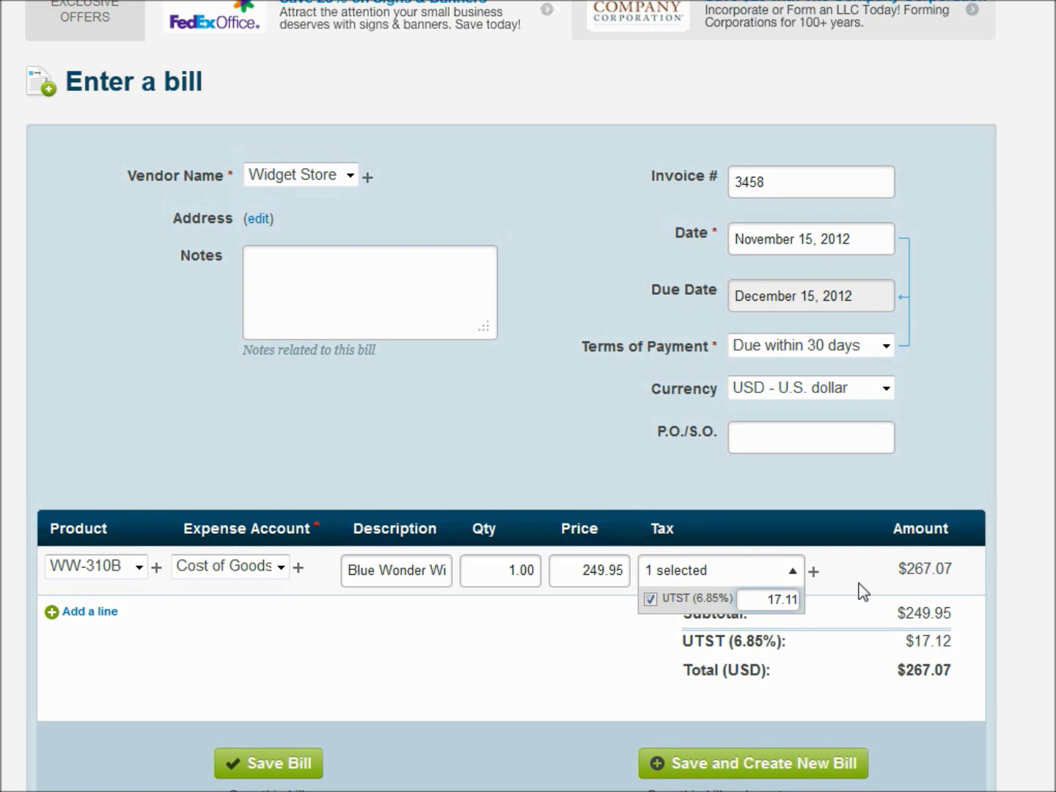
pyautogui.click(860, 592)
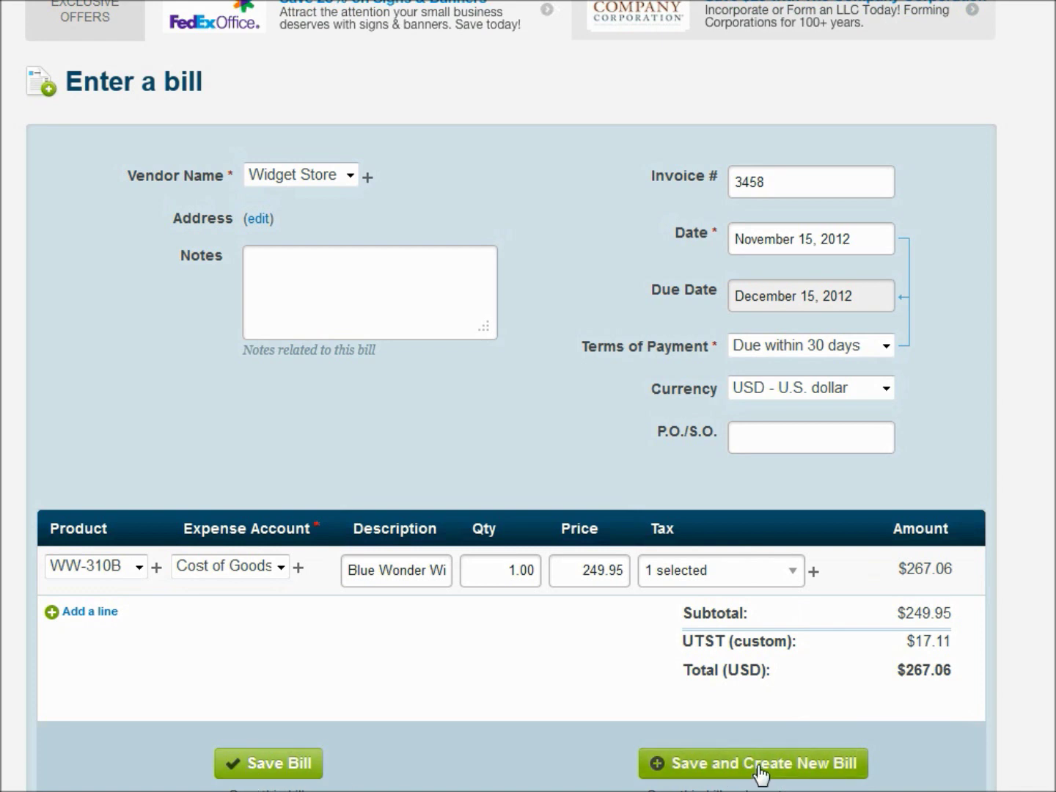
pyautogui.click(308, 761)
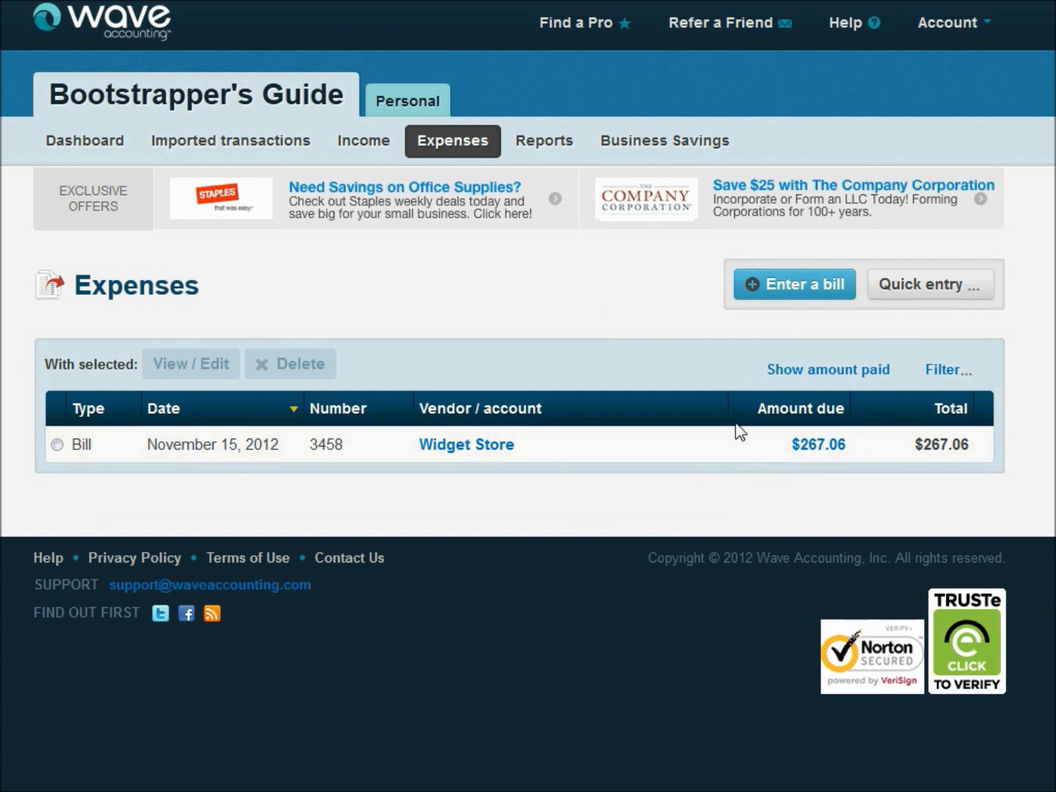
# Start a quick expense paid from Cash on Hand under the Office Supplies category.
pyautogui.click(907, 286)
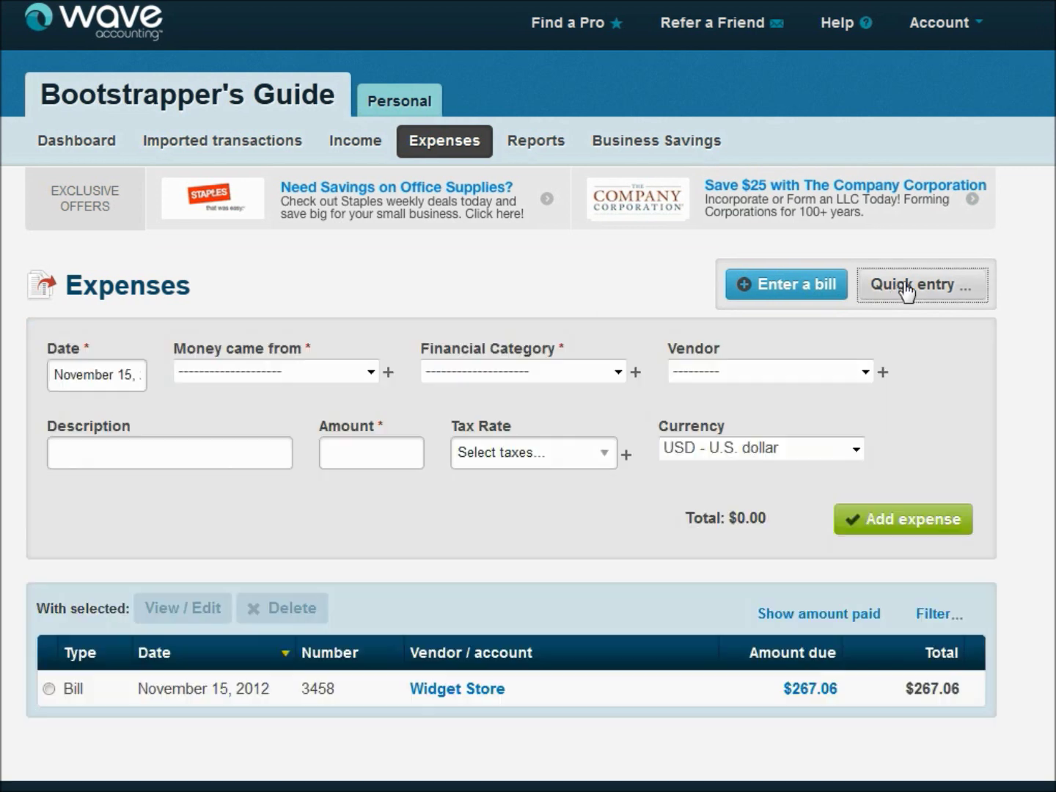
pyautogui.click(369, 373)
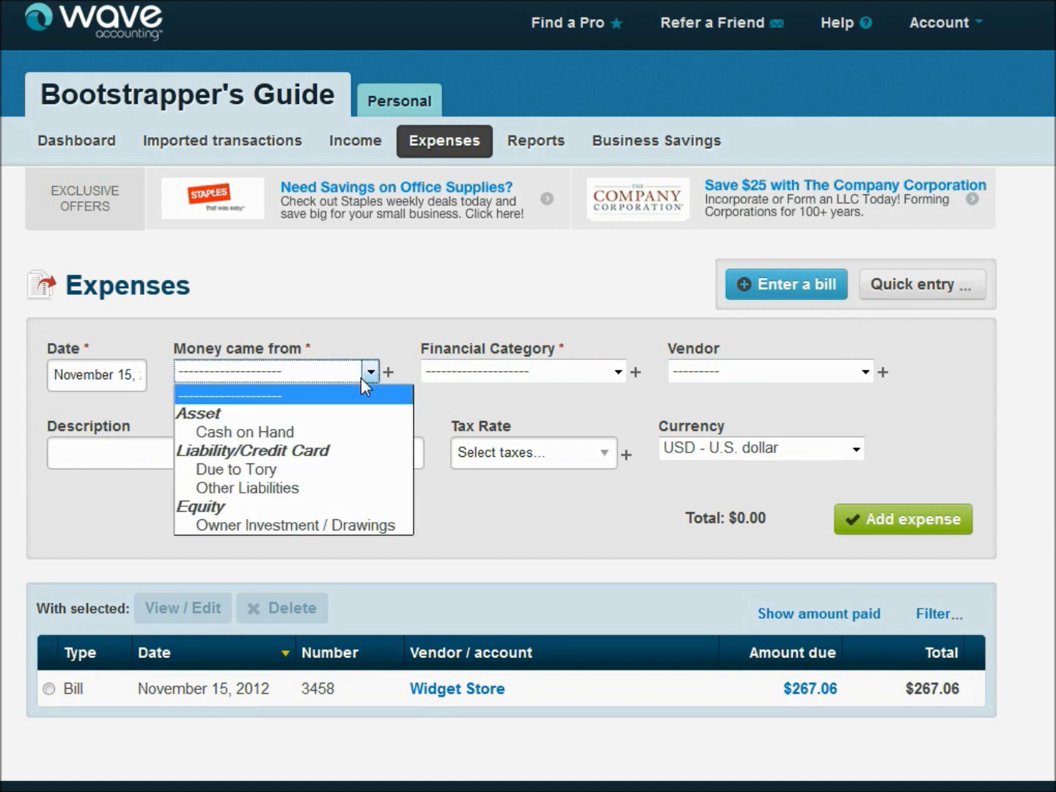
pyautogui.click(360, 377)
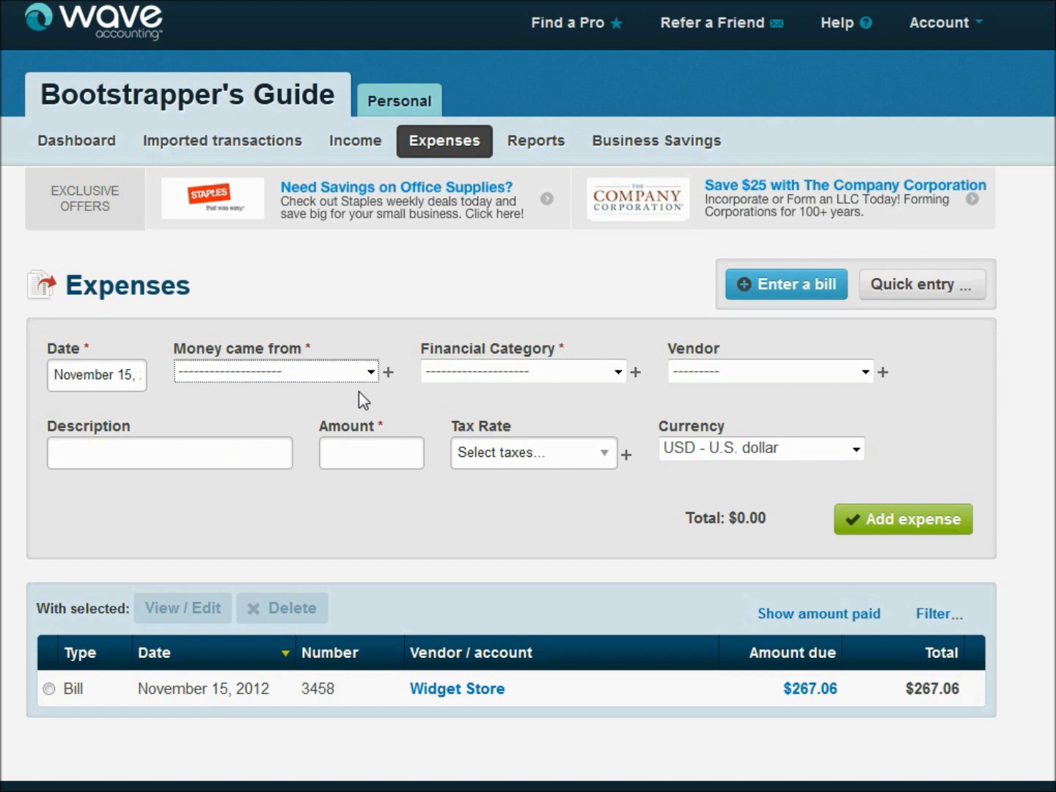
pyautogui.click(370, 373)
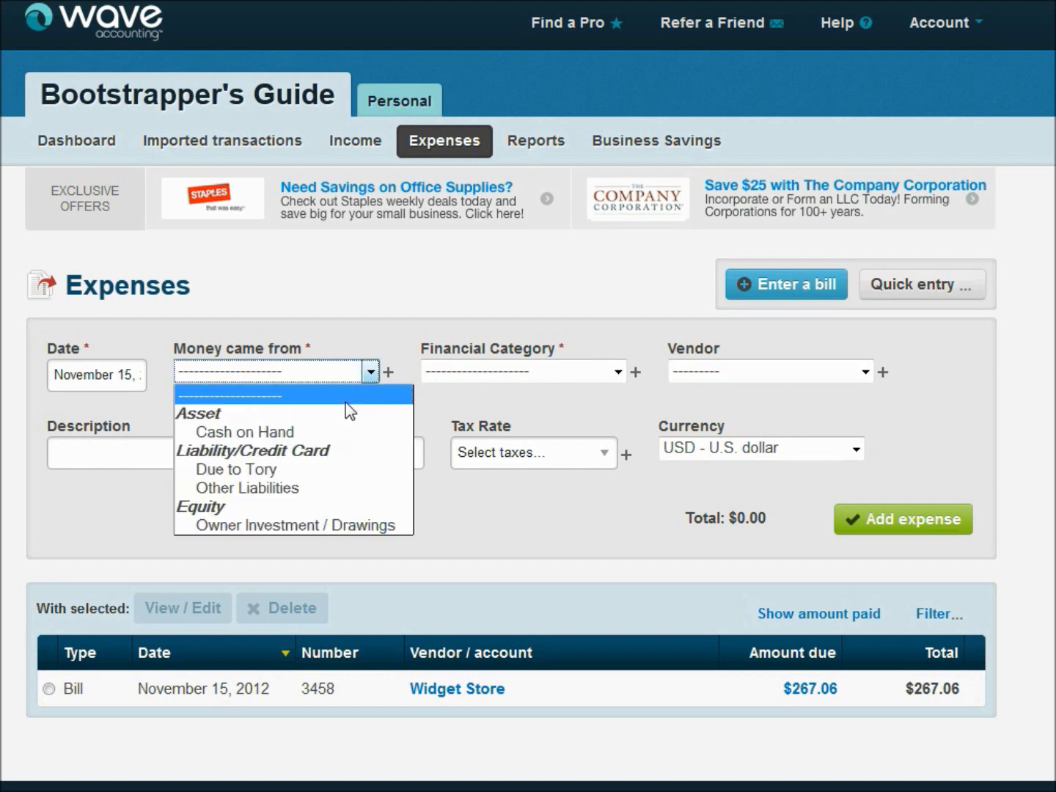
pyautogui.click(302, 432)
pyautogui.click(523, 380)
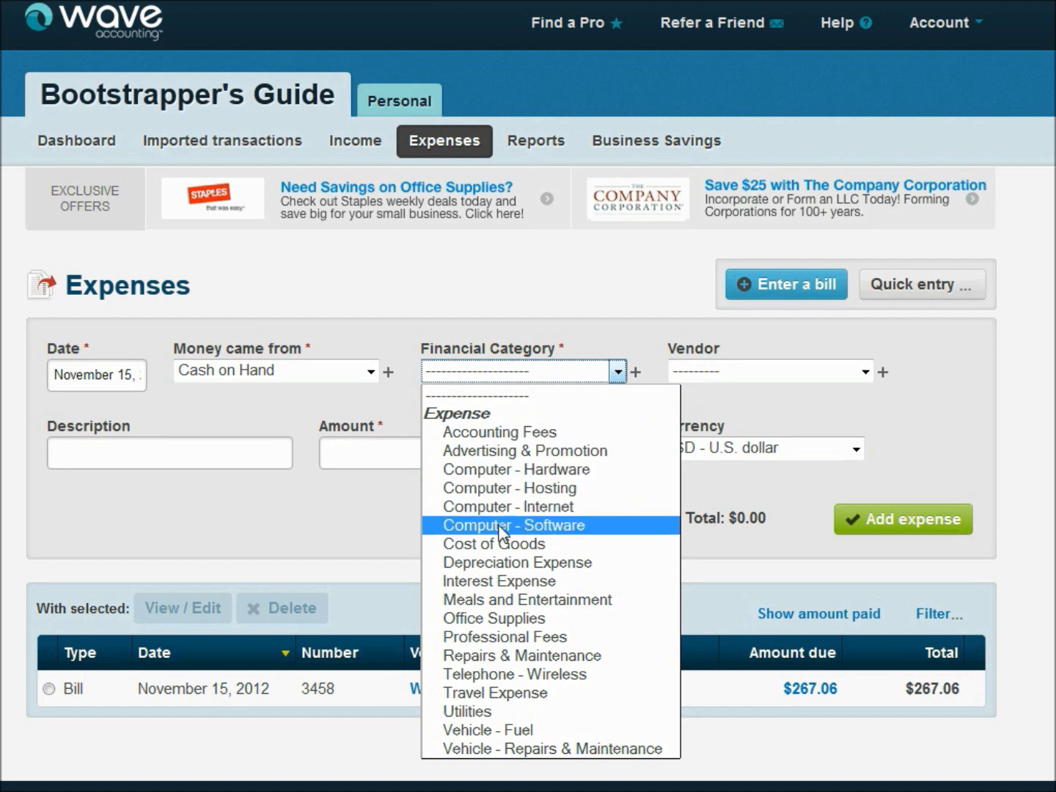
pyautogui.click(497, 618)
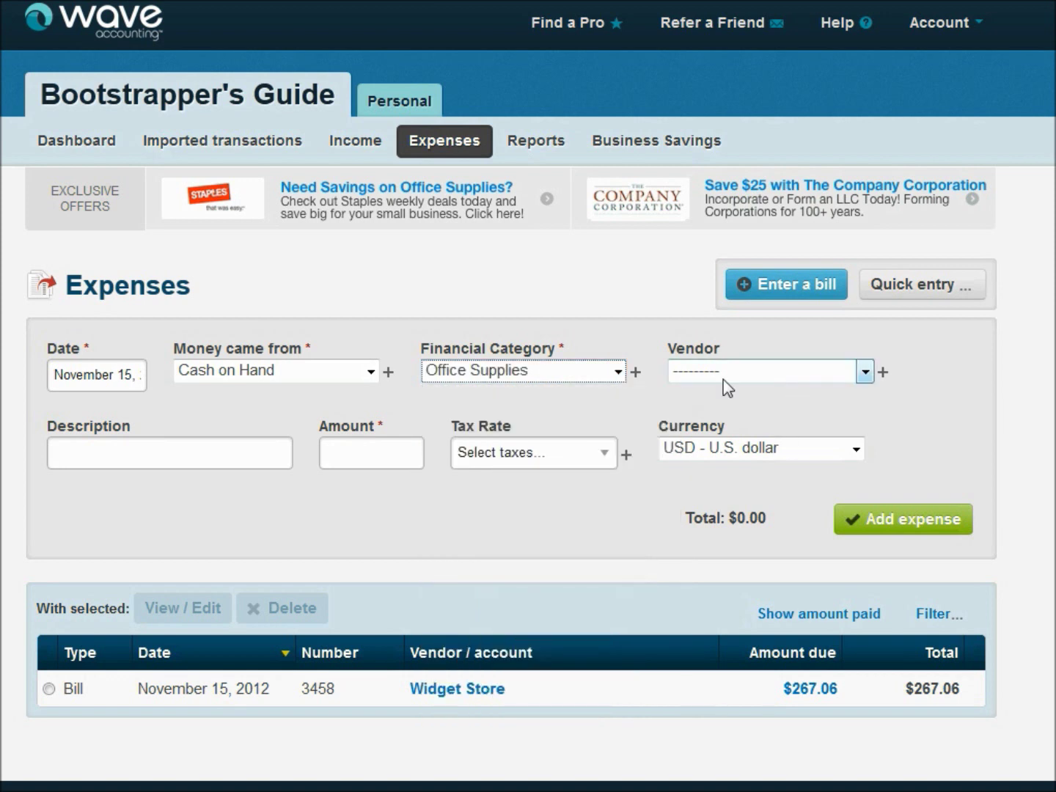
# Create a new vendor named Office Depot and assign it to the expense.
pyautogui.click(757, 381)
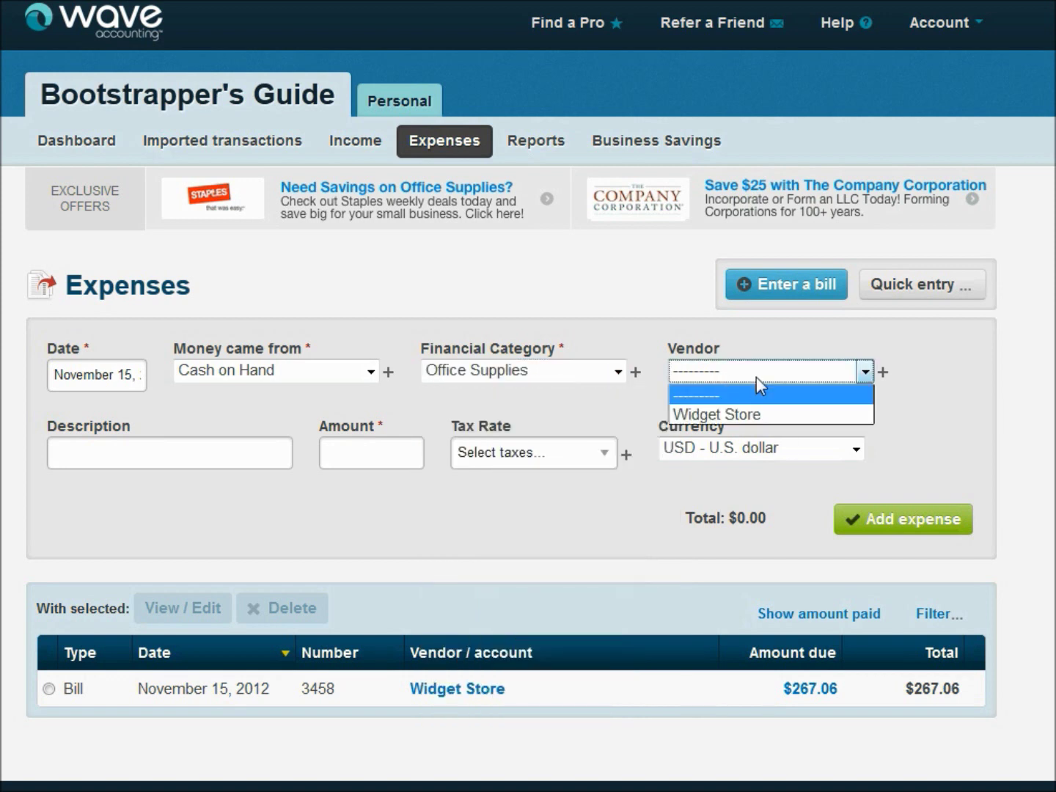
pyautogui.click(883, 381)
pyautogui.click(882, 382)
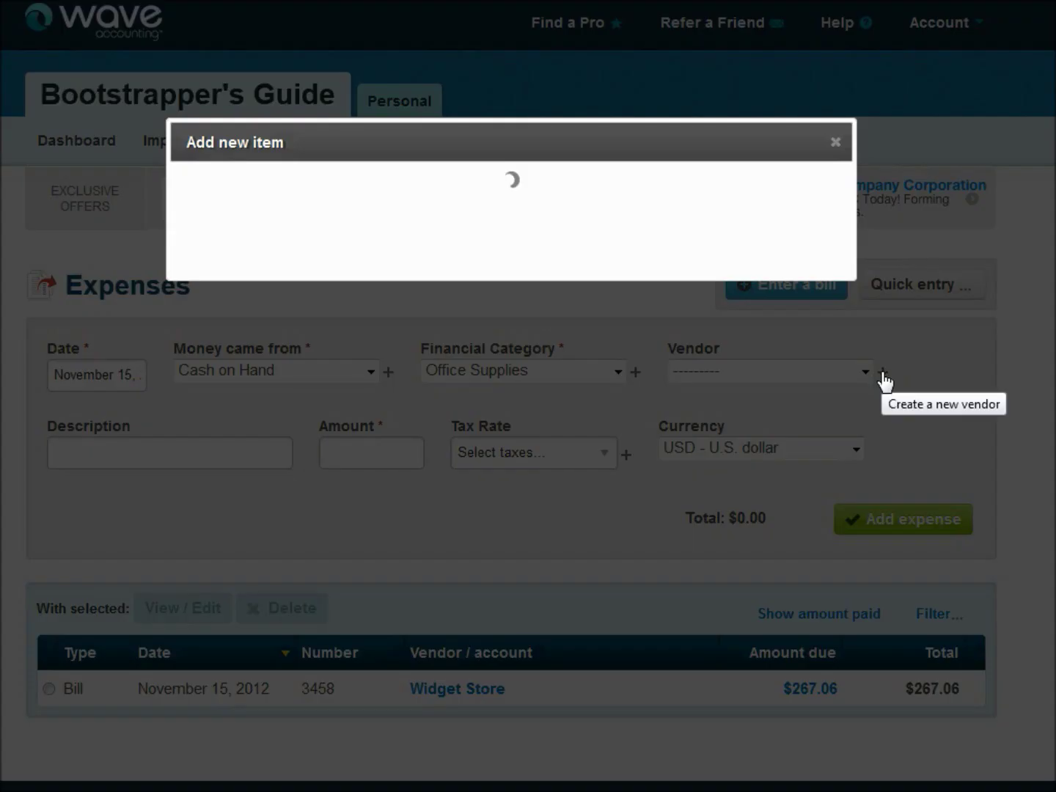
pyautogui.click(438, 195)
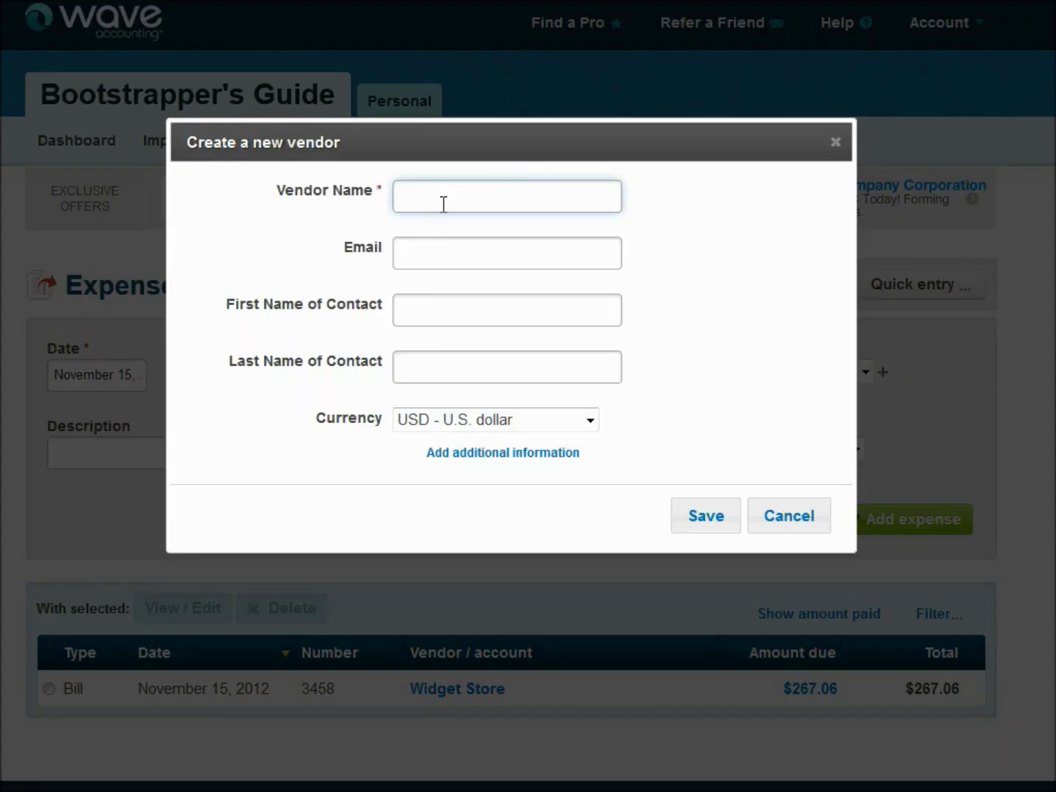
pyautogui.write('Office Depot')
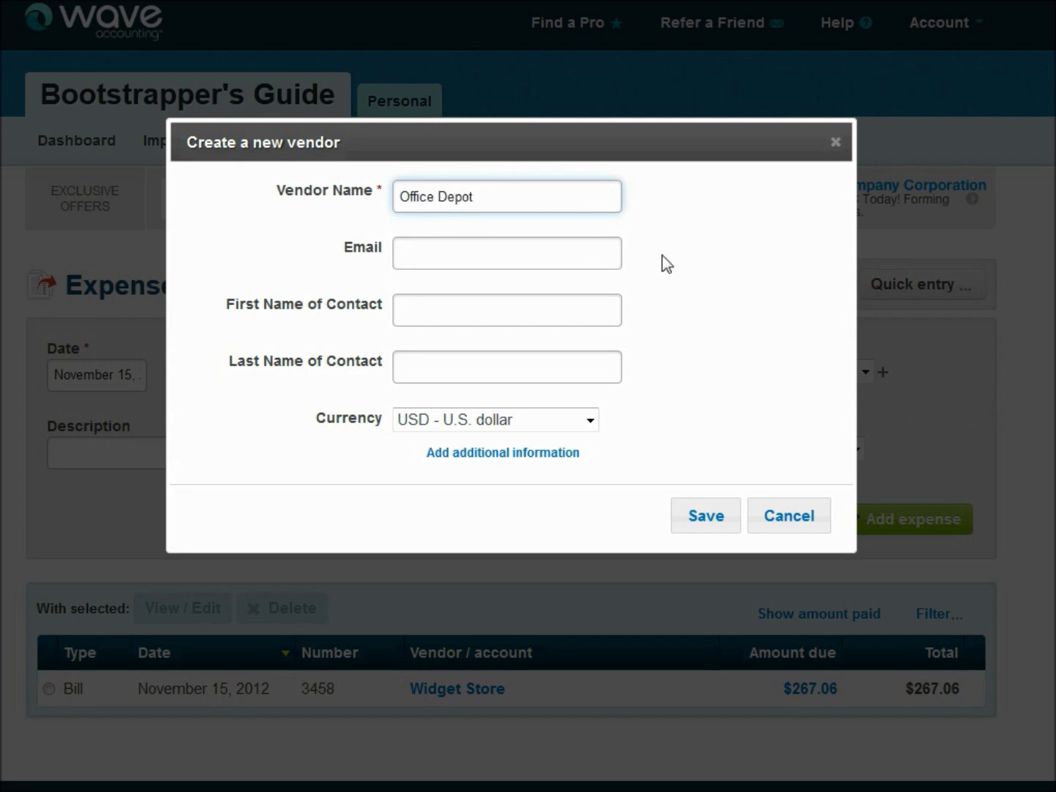
pyautogui.click(710, 516)
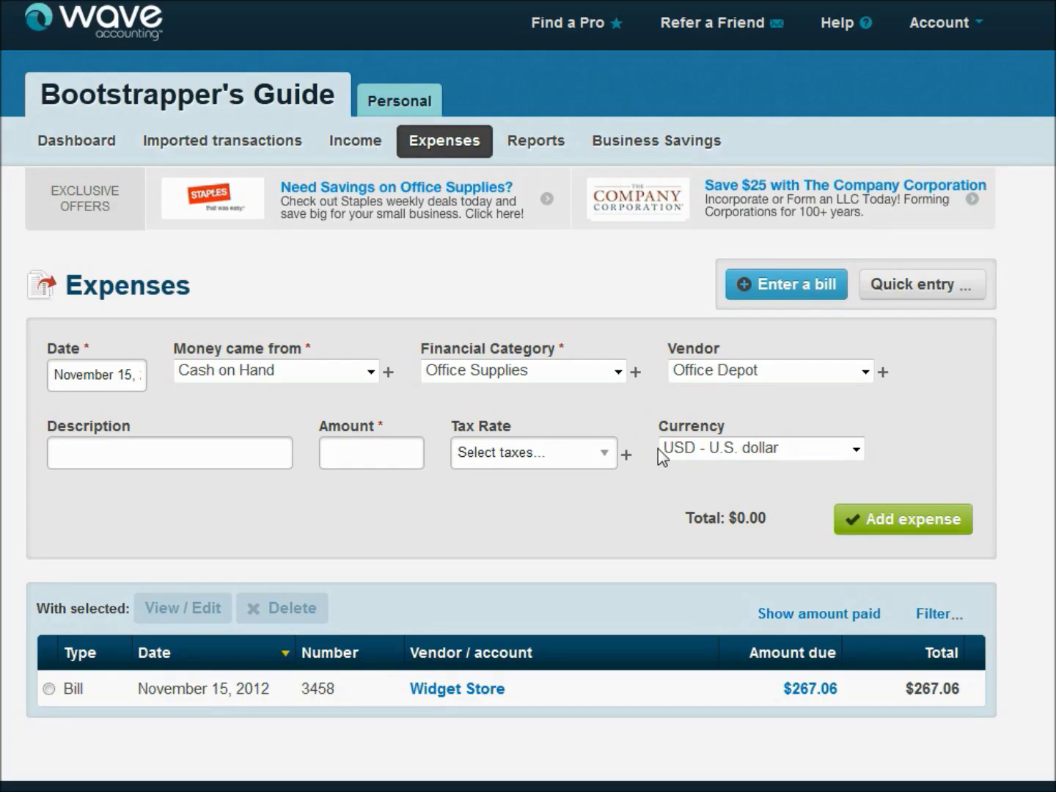
# Add the expense 'Bought a ream of paper on sale' for 1.95 with UTST 6.85% tax.
pyautogui.click(122, 460)
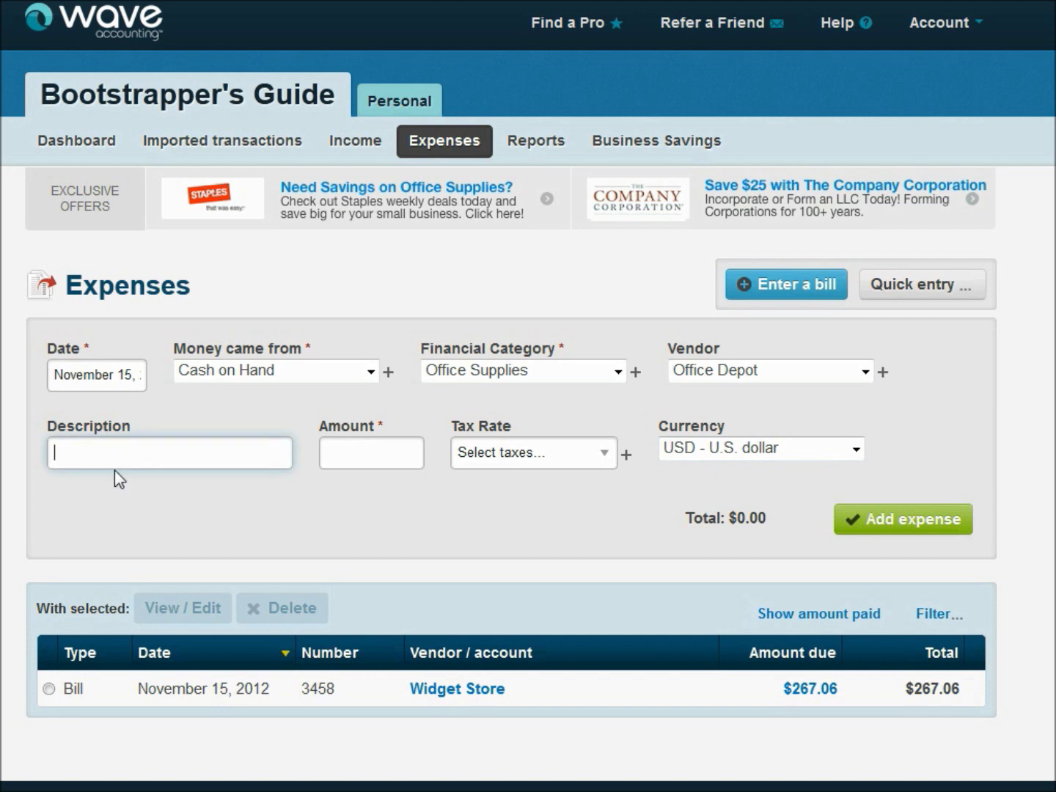
pyautogui.write('Bought a ream of pap')
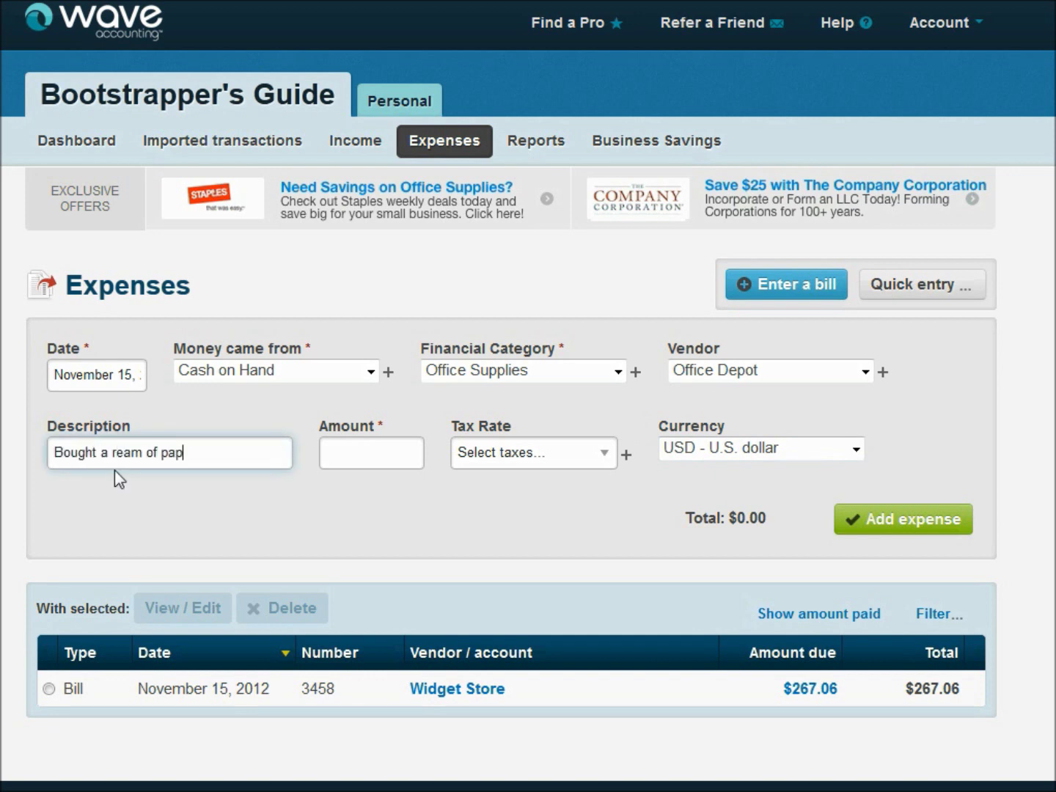
pyautogui.write('er on sale')
pyautogui.press('Tab')
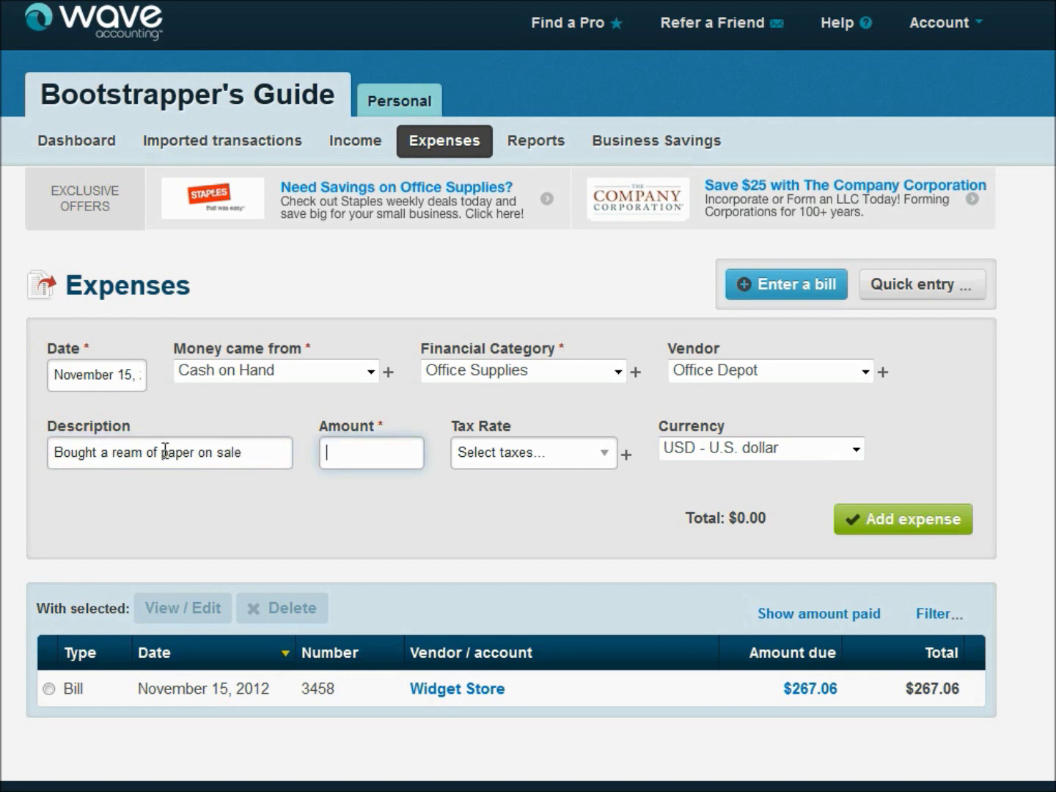
pyautogui.write('1.95')
pyautogui.press('Tab')
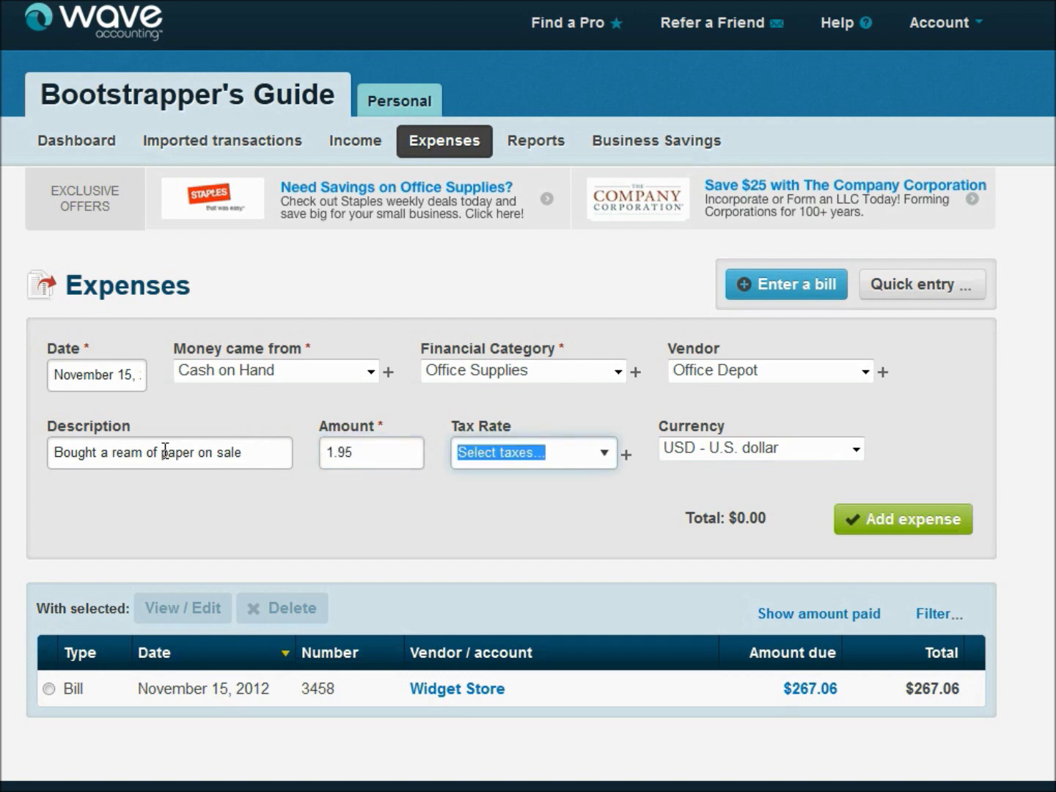
pyautogui.click(602, 460)
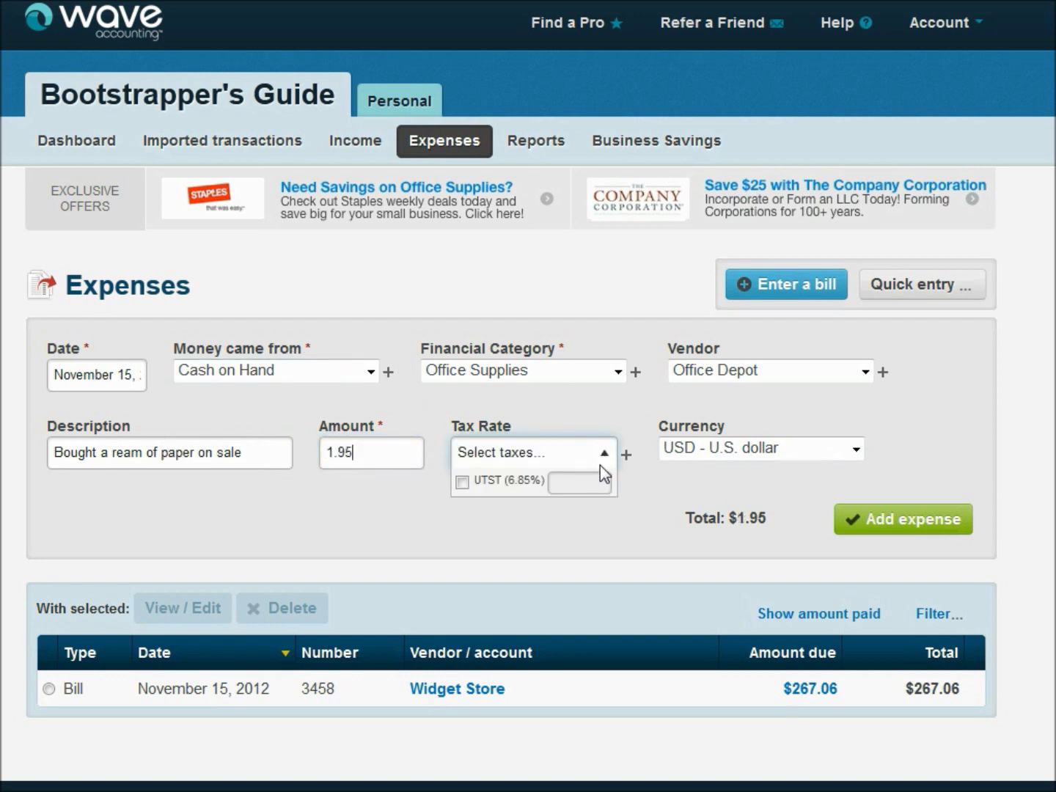
pyautogui.click(462, 482)
pyautogui.click(638, 507)
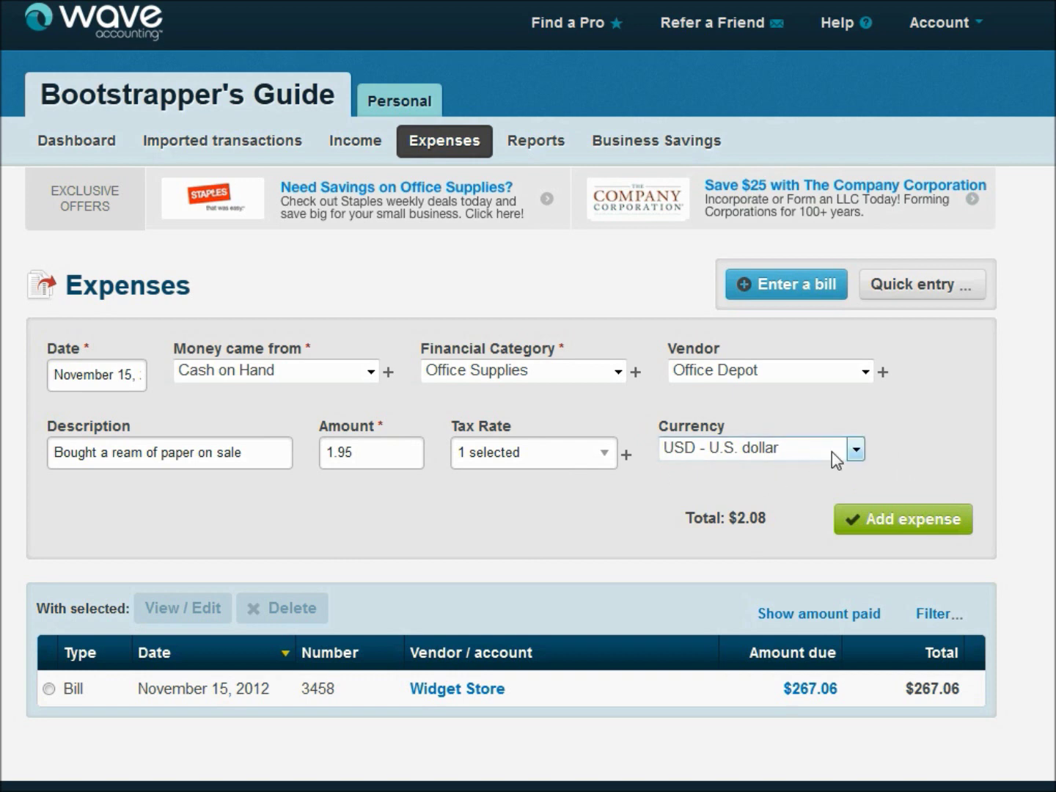
pyautogui.click(908, 524)
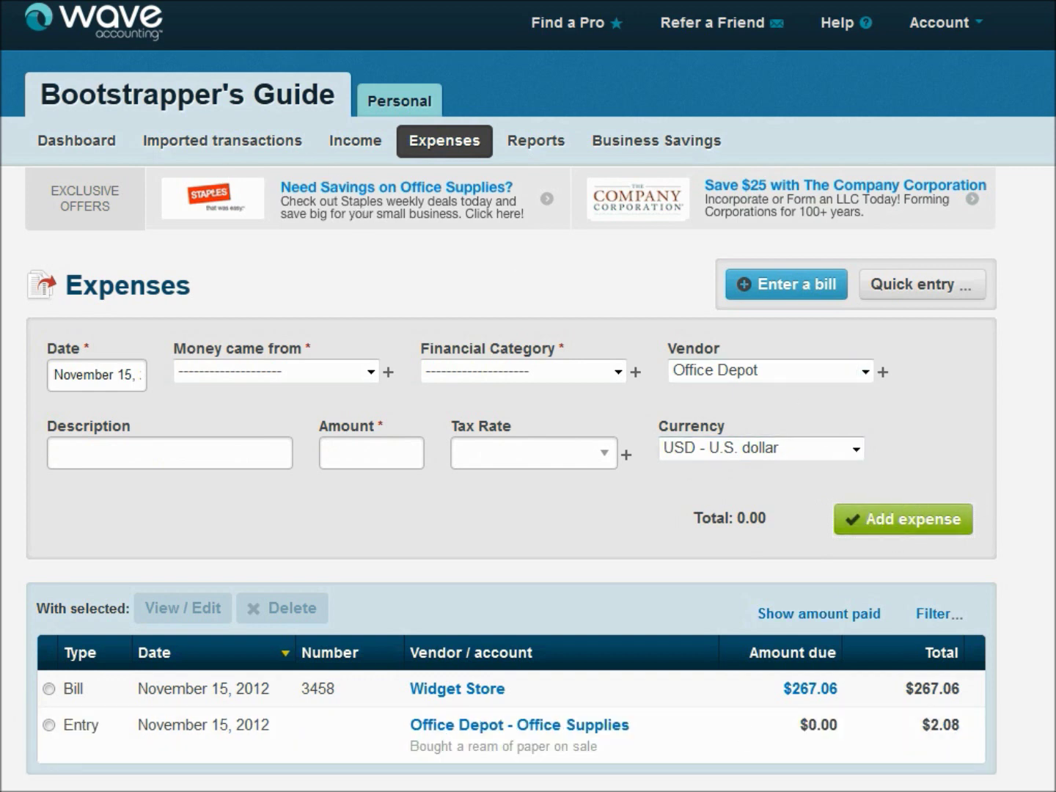
# Confirm the $2.08 Office Depot - Office Supplies entry below the Widget Store bill, then go to the Dashboard.
pyautogui.scroll(-2, 528, 396)
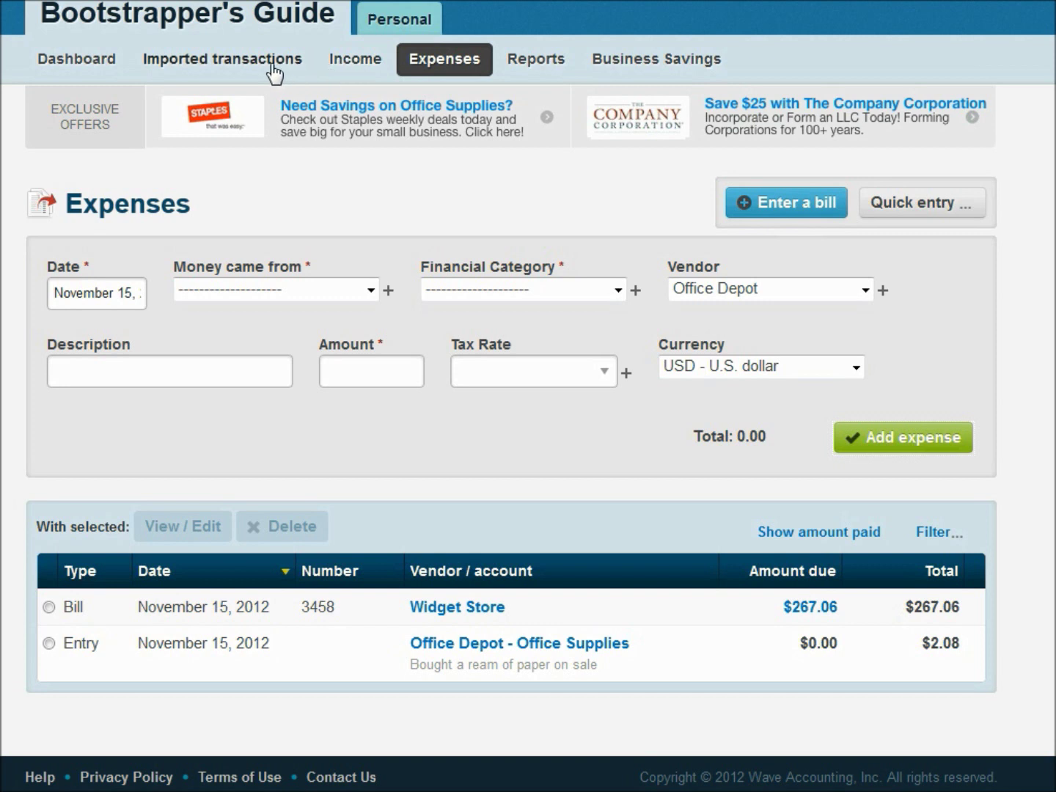
pyautogui.click(103, 60)
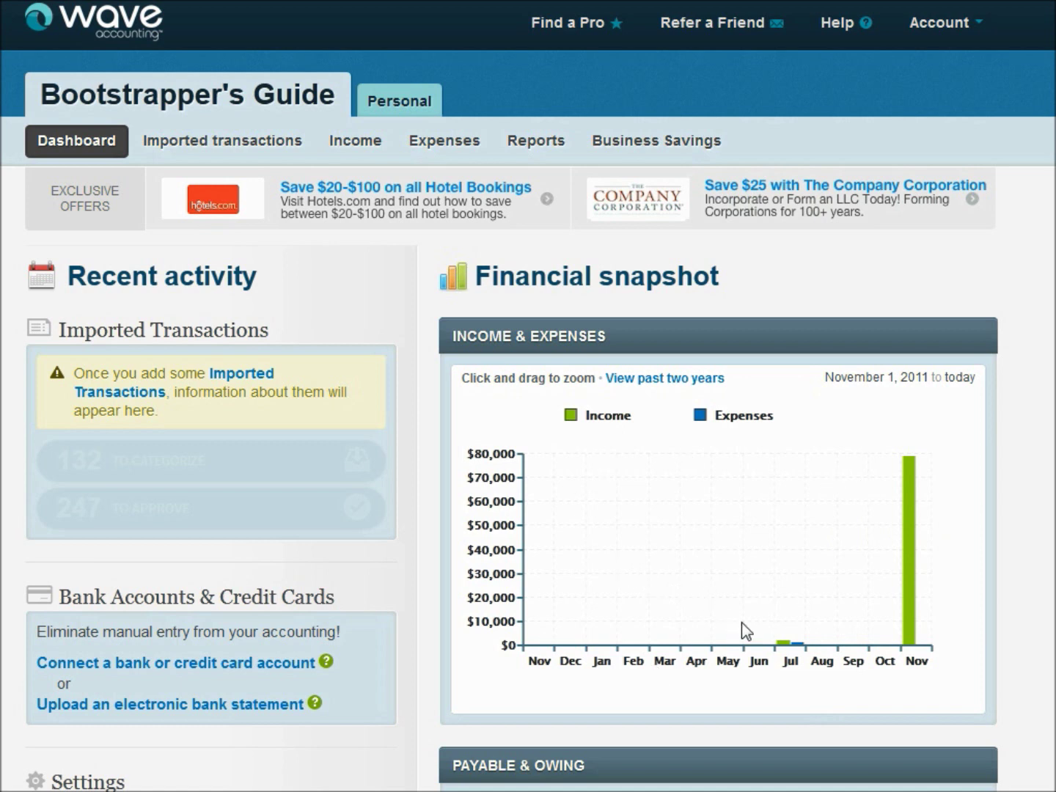
# Review November income of $79,200 on the chart and $267.06 due under Bills you owe.
pyautogui.moveTo(846, 646)
pyautogui.moveTo(924, 651)
pyautogui.moveTo(908, 602)
pyautogui.scroll(-3, 788, 613)
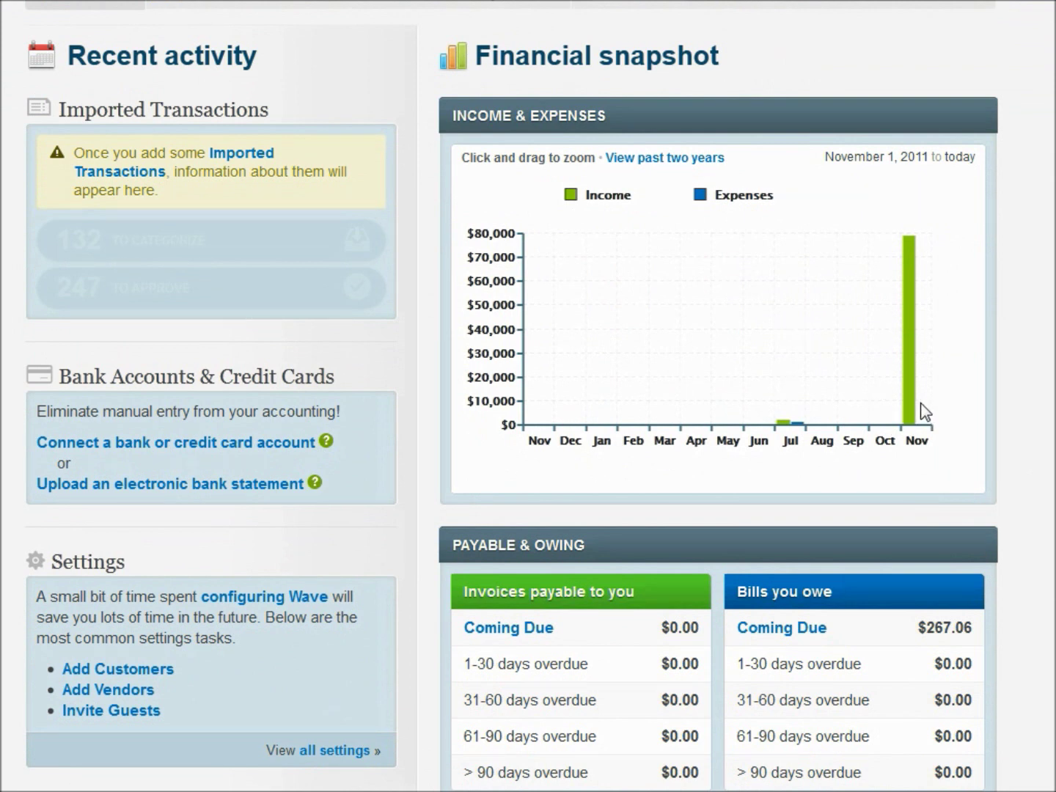
pyautogui.scroll(-3, 696, 602)
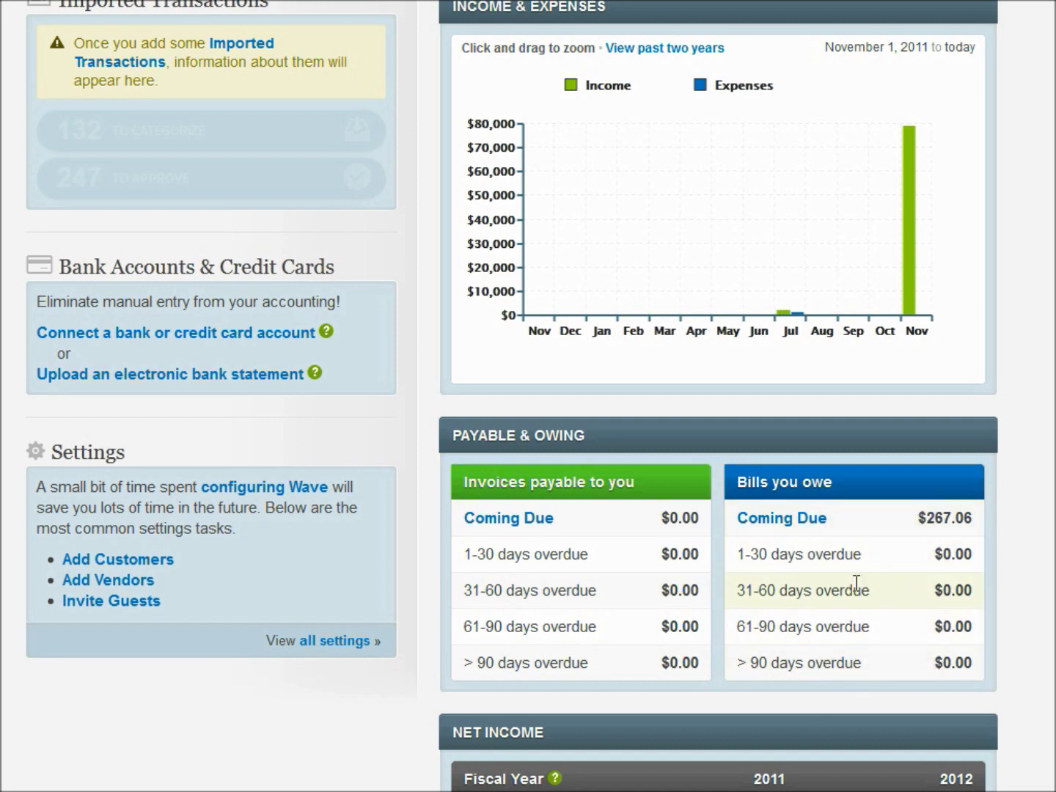
pyautogui.scroll(-3, 779, 581)
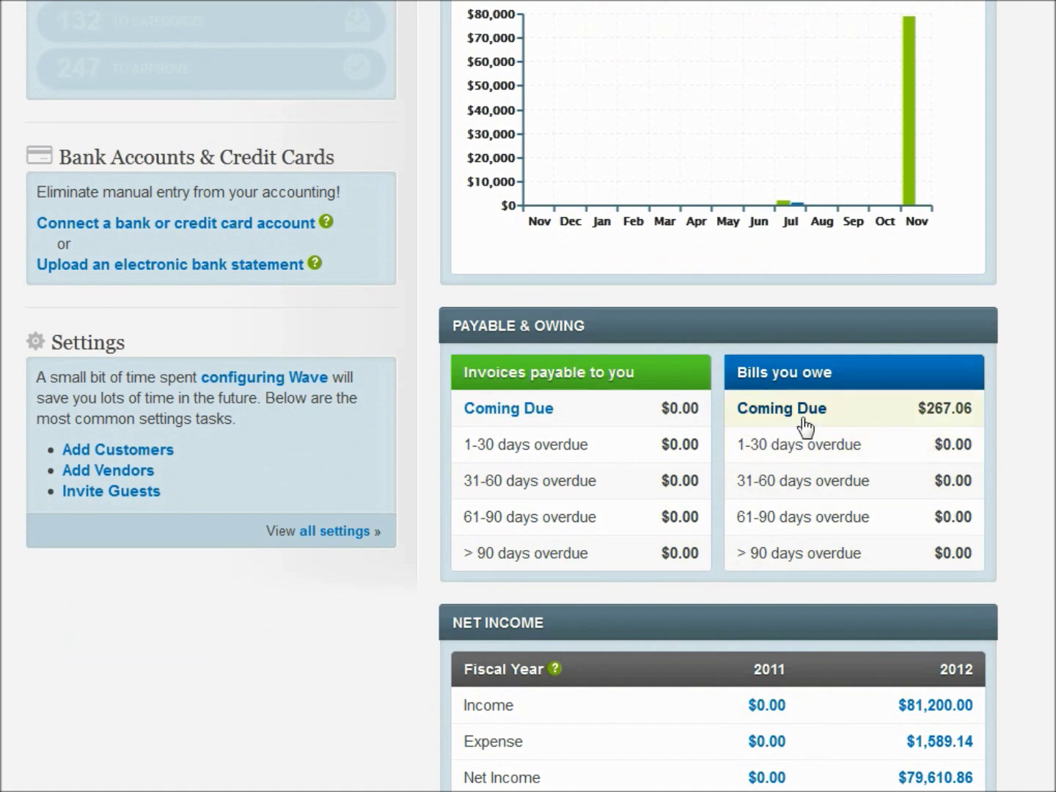
pyautogui.click(767, 442)
pyautogui.scroll(-7, 612, 491)
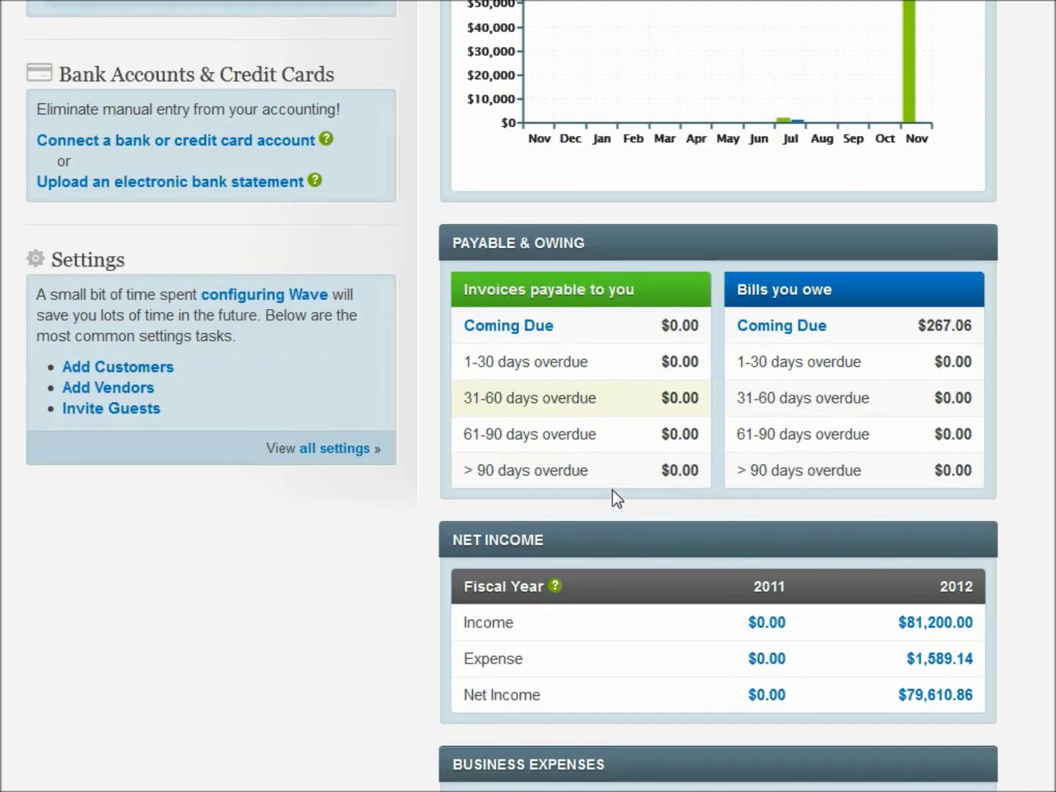
pyautogui.scroll(-1, 612, 490)
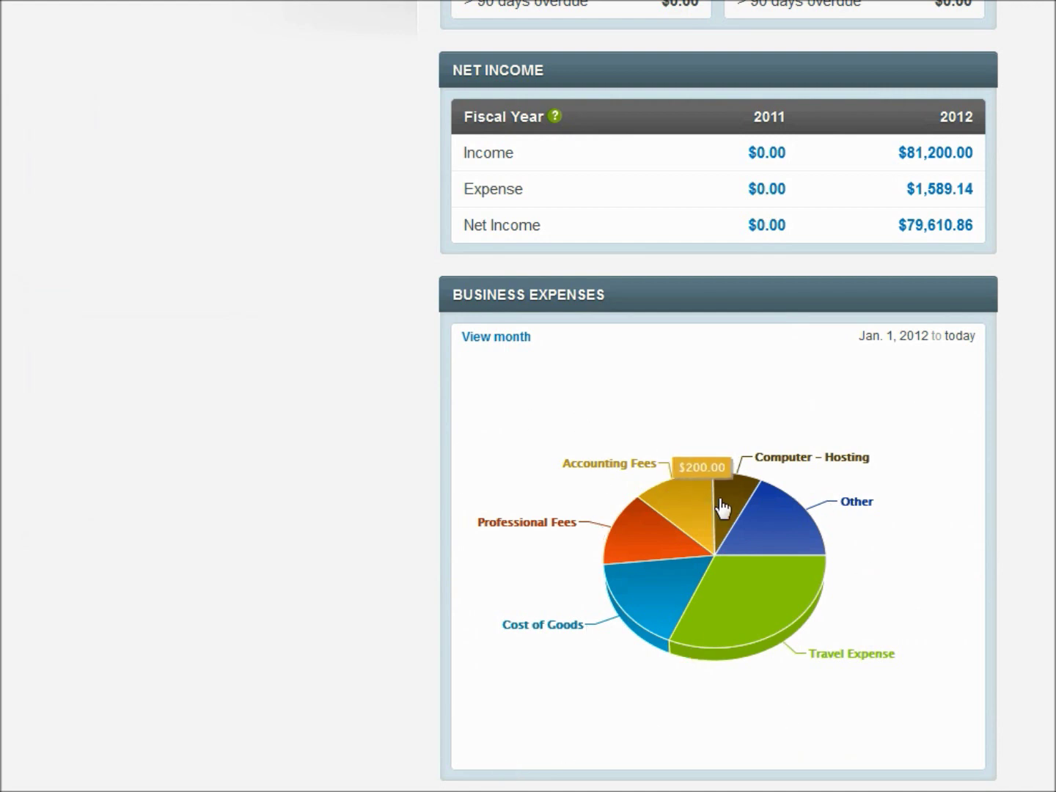
pyautogui.moveTo(650, 584)
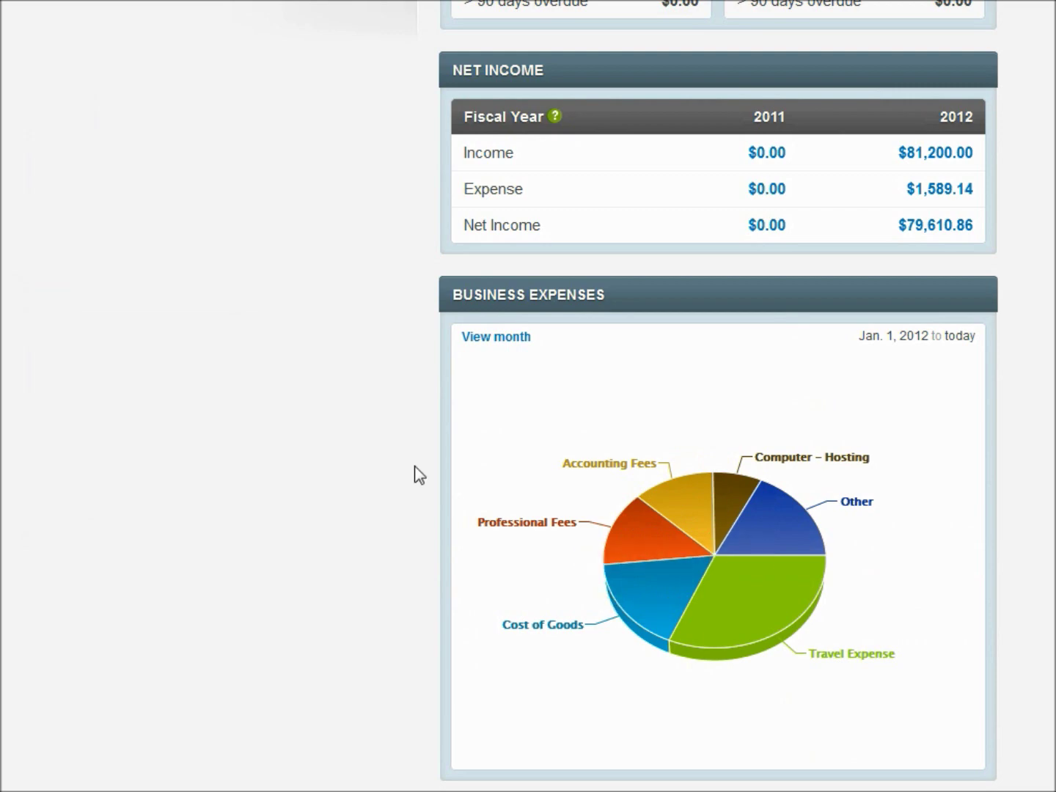
pyautogui.scroll(3, 415, 469)
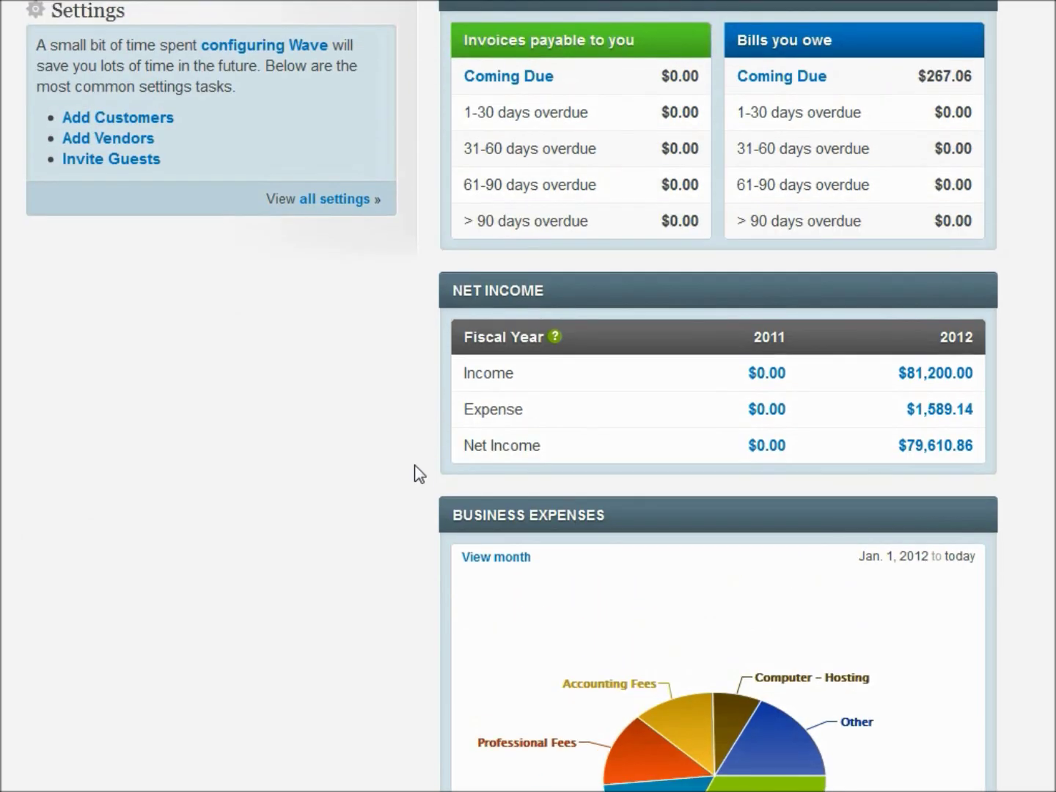
pyautogui.scroll(-2, 414, 473)
pyautogui.scroll(6, 415, 473)
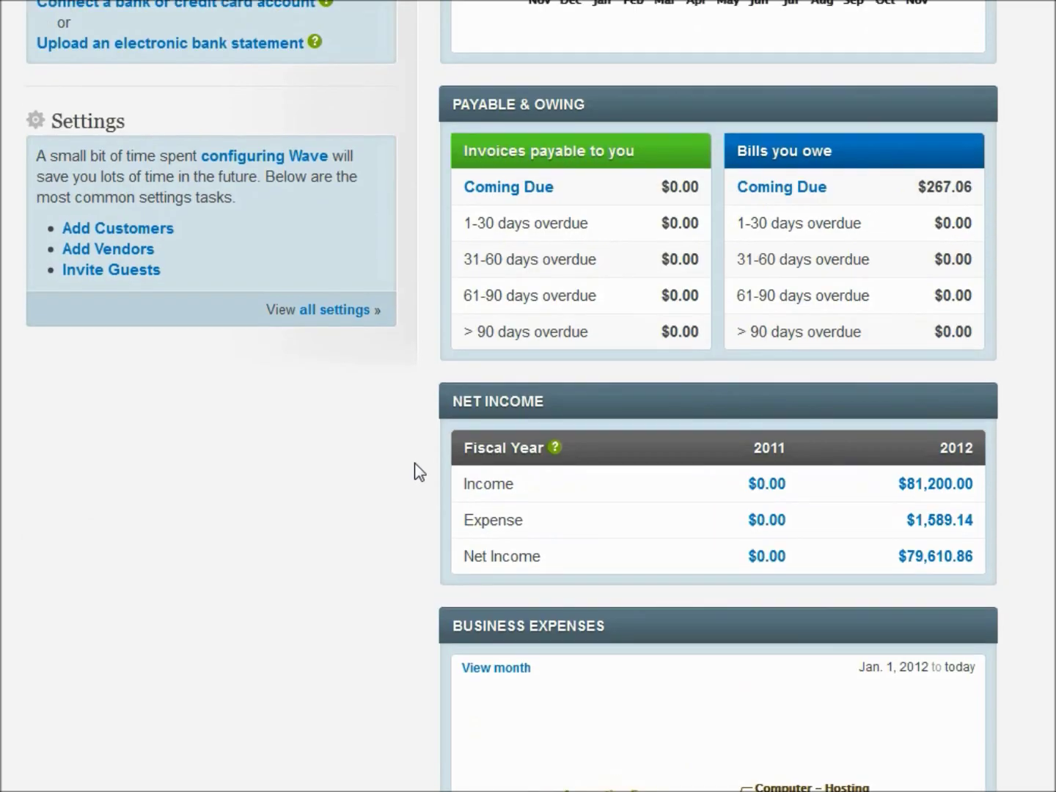
pyautogui.scroll(6, 415, 471)
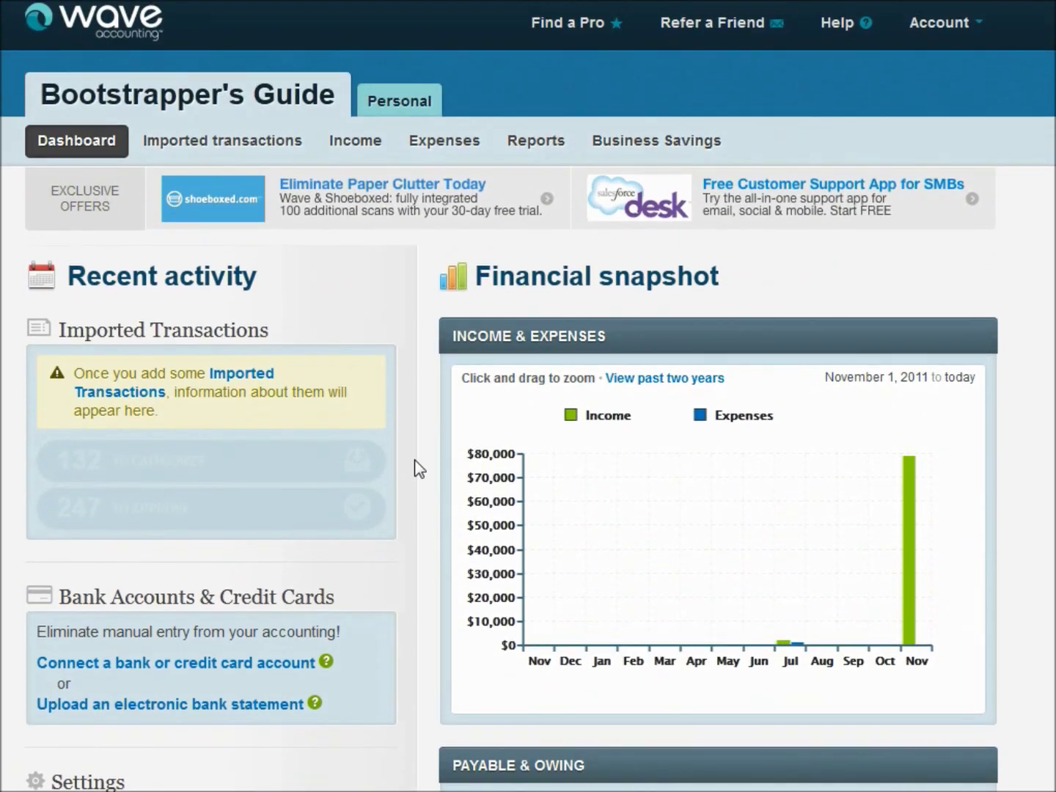
pyautogui.scroll(-5, 417, 451)
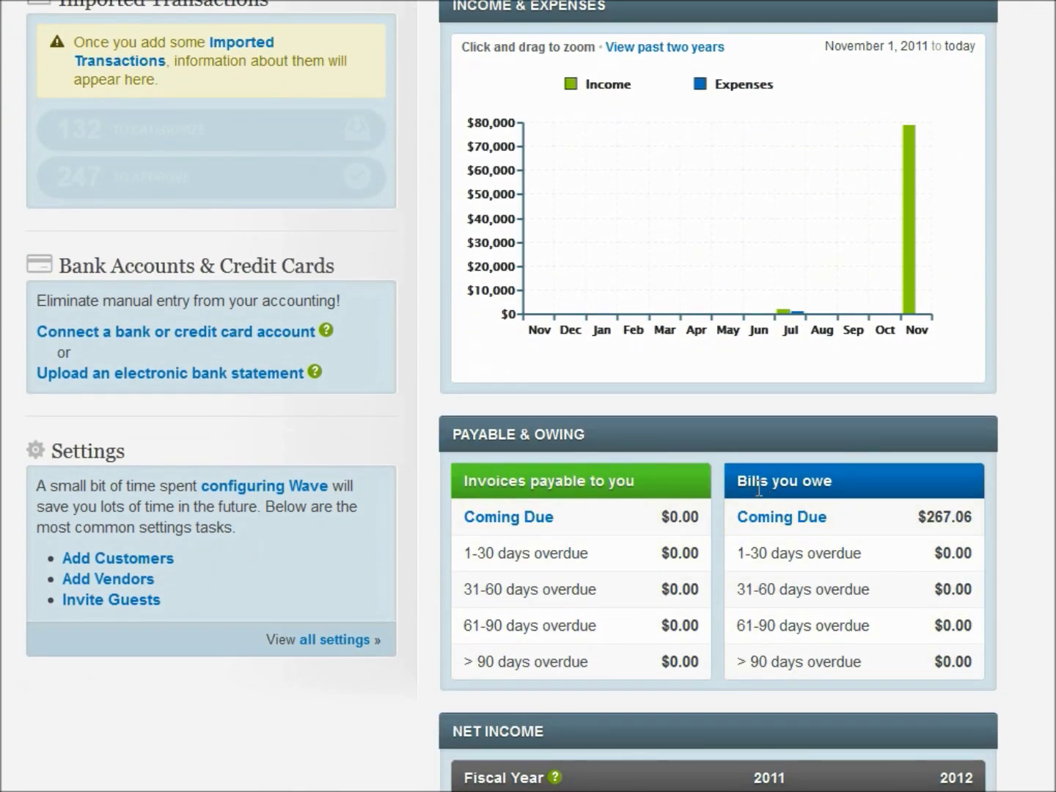
pyautogui.scroll(2, 757, 486)
pyautogui.scroll(3, 756, 486)
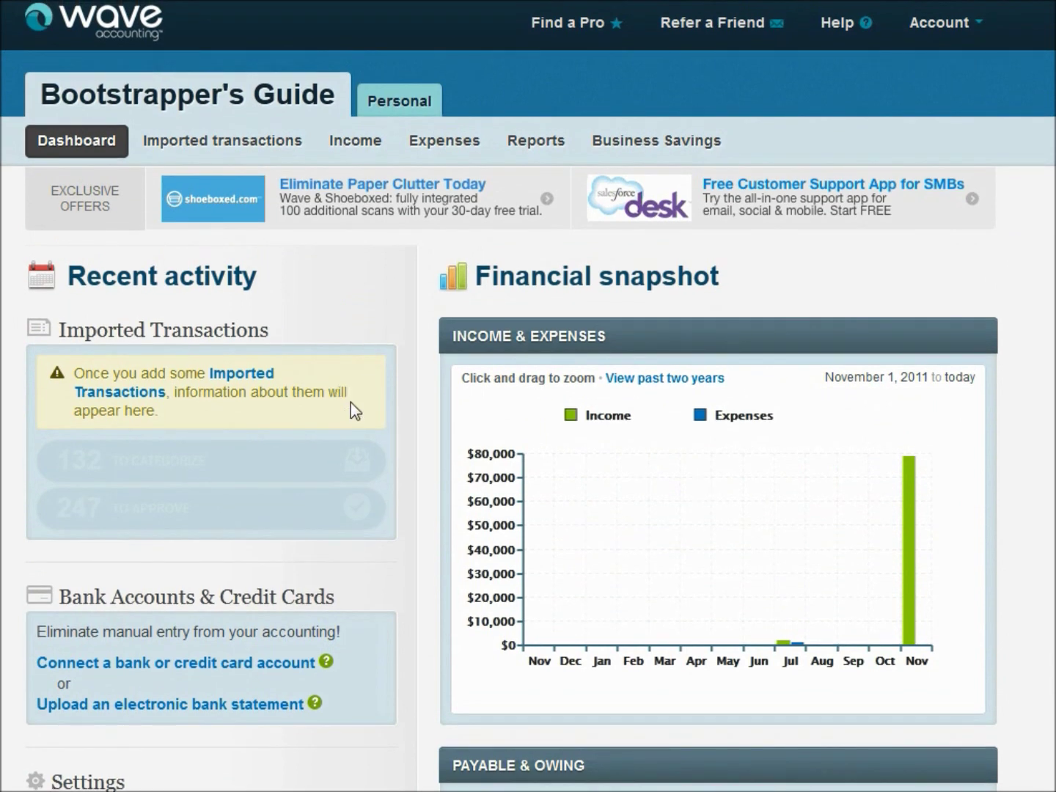